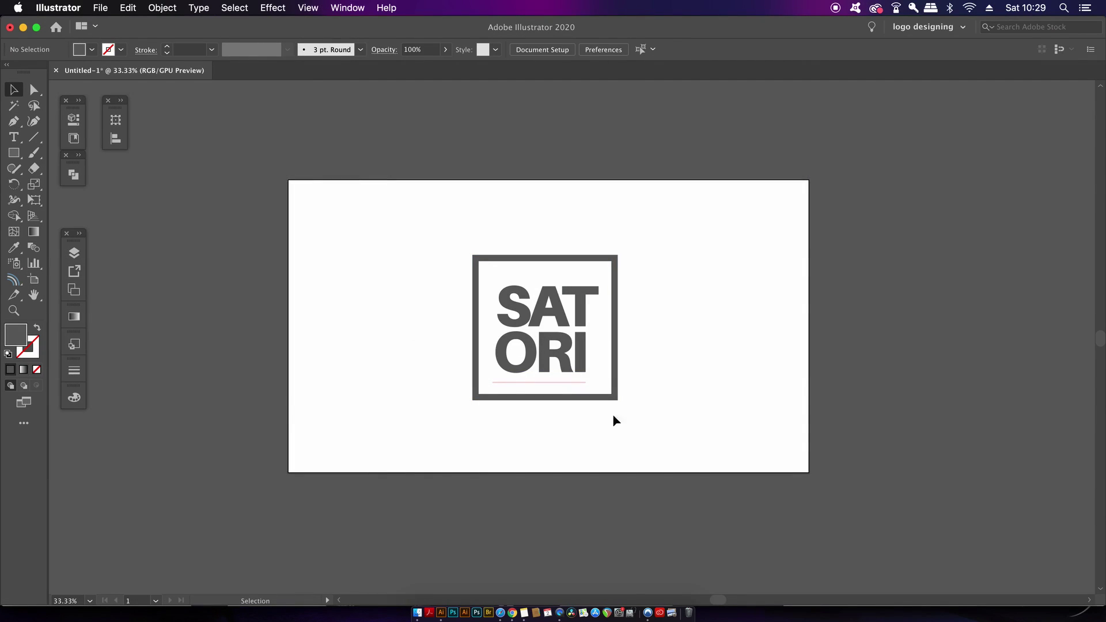
Select just the SATORI text and make it a compound shape from the Pathfinder panel menu.
{"action": "left_click", "coordinate": [599, 399]}
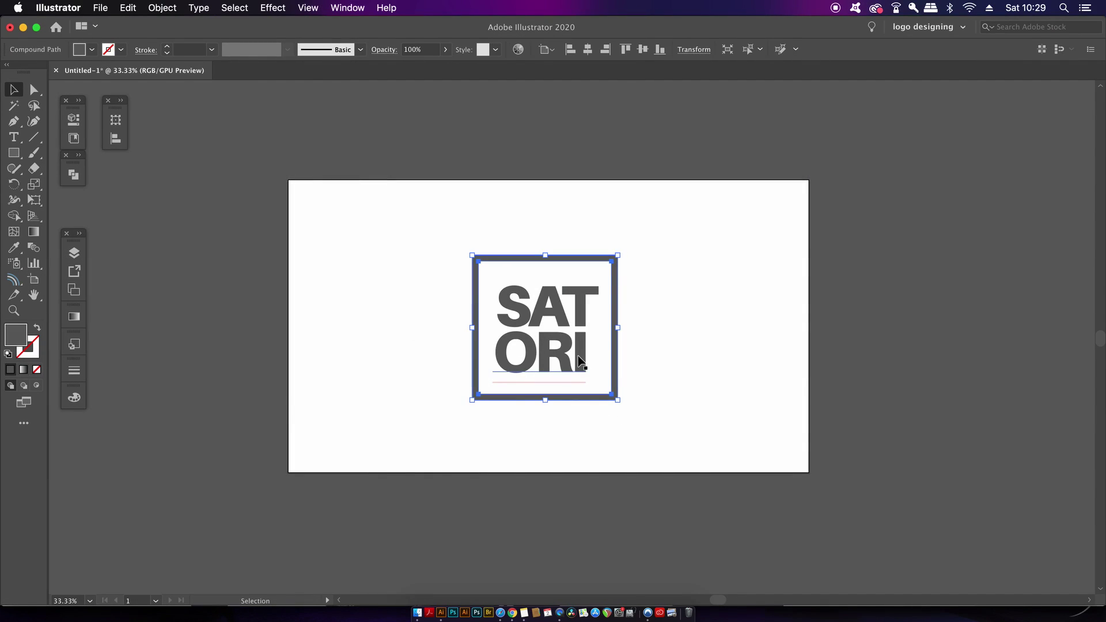
{"action": "left_click", "coordinate": [368, 238]}
{"action": "left_click_drag", "start_coordinate": [369, 238], "coordinate": [606, 413]}
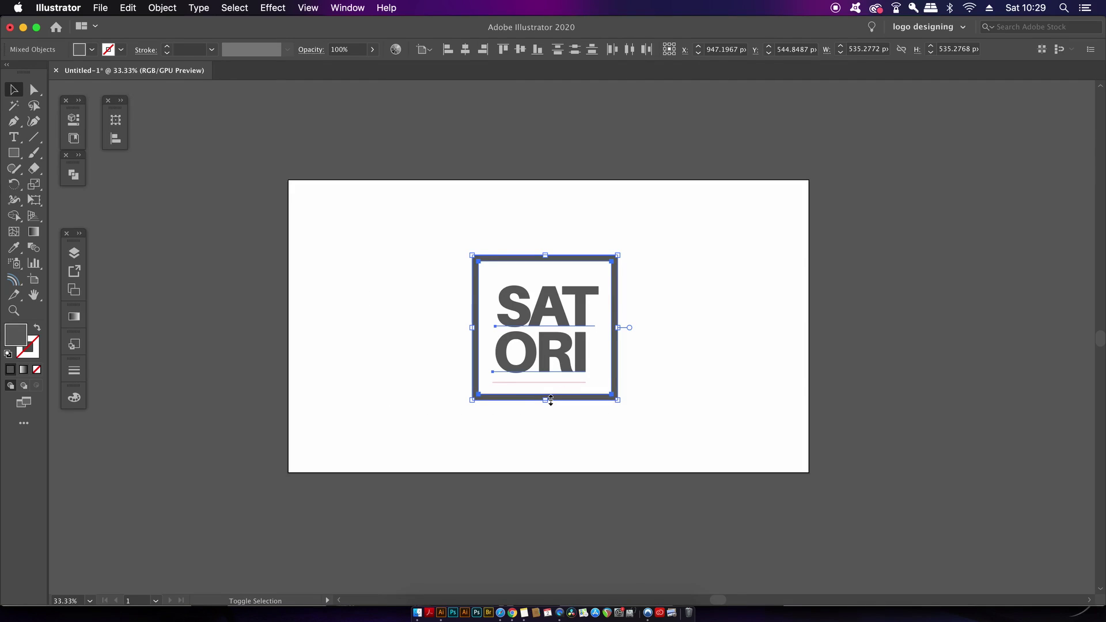
{"action": "left_click", "coordinate": [536, 345]}
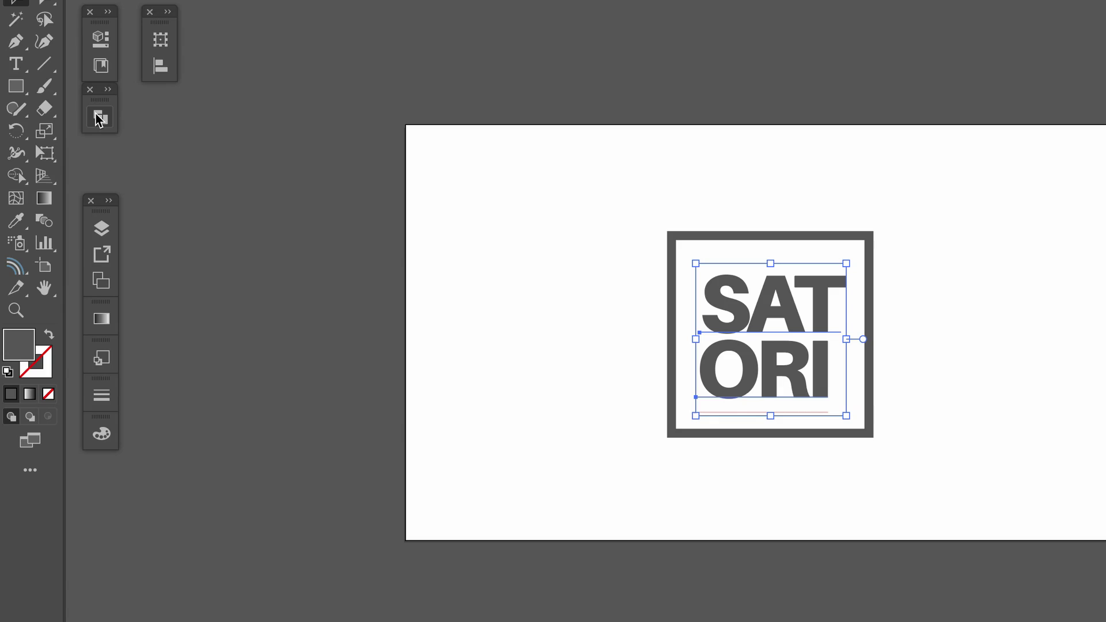
{"action": "left_click", "coordinate": [100, 117]}
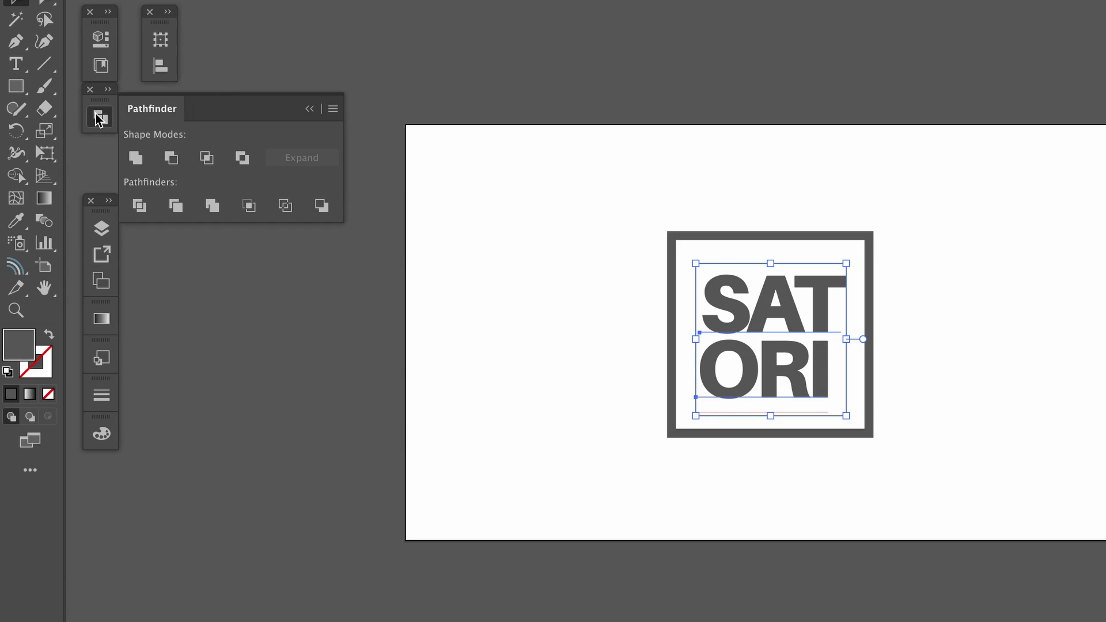
{"action": "left_click", "coordinate": [337, 112]}
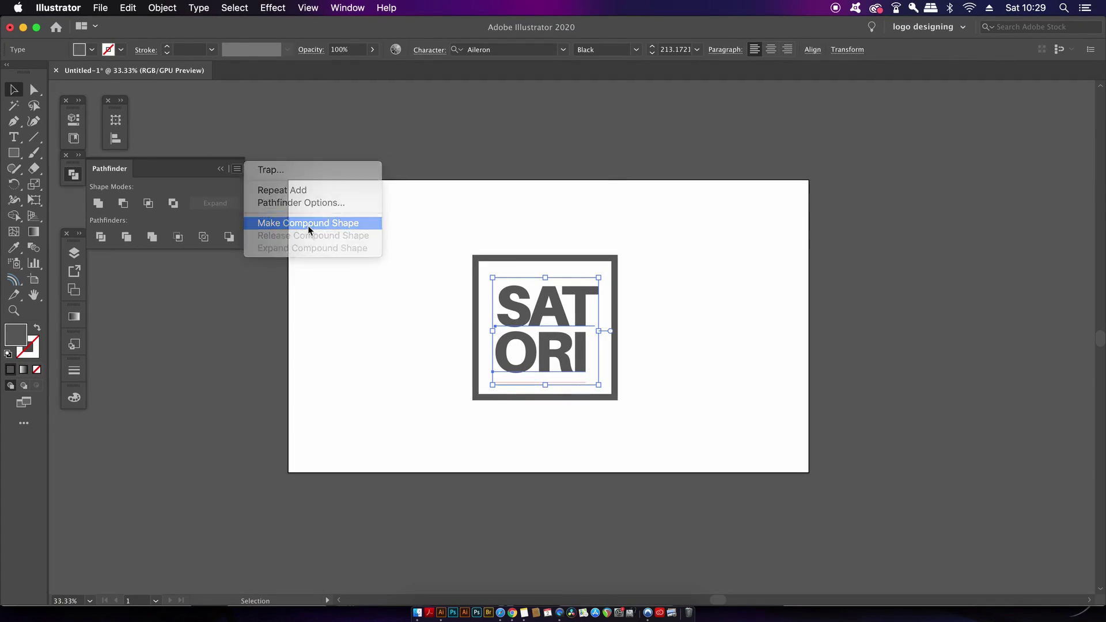
{"action": "left_click", "coordinate": [436, 187]}
Select the frame and SATORI text together and apply a Normal, 100%, 9 px Edge Inner Glow.
{"action": "left_click", "coordinate": [365, 247]}
{"action": "scroll", "coordinate": [365, 248], "scroll_direction": "up", "scroll_amount": 2}
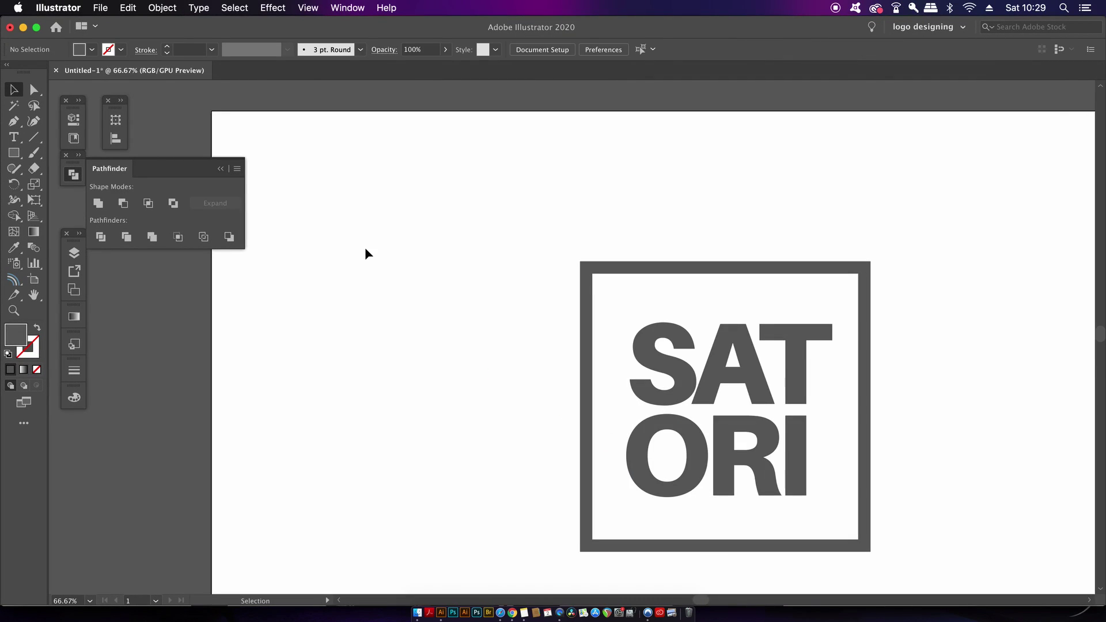
{"action": "scroll", "coordinate": [400, 260], "scroll_direction": "down", "scroll_amount": 1}
{"action": "left_click_drag", "start_coordinate": [434, 244], "coordinate": [374, 245]}
{"action": "left_click_drag", "start_coordinate": [439, 263], "coordinate": [703, 481]}
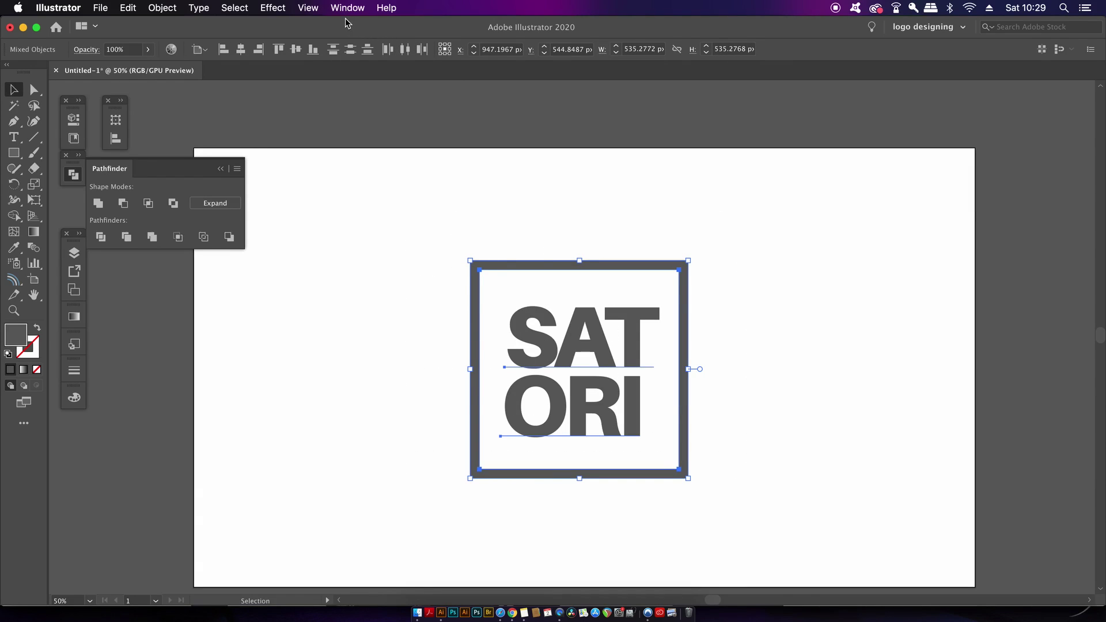
{"action": "left_click", "coordinate": [272, 8]}
{"action": "mouse_move", "coordinate": [364, 183]}
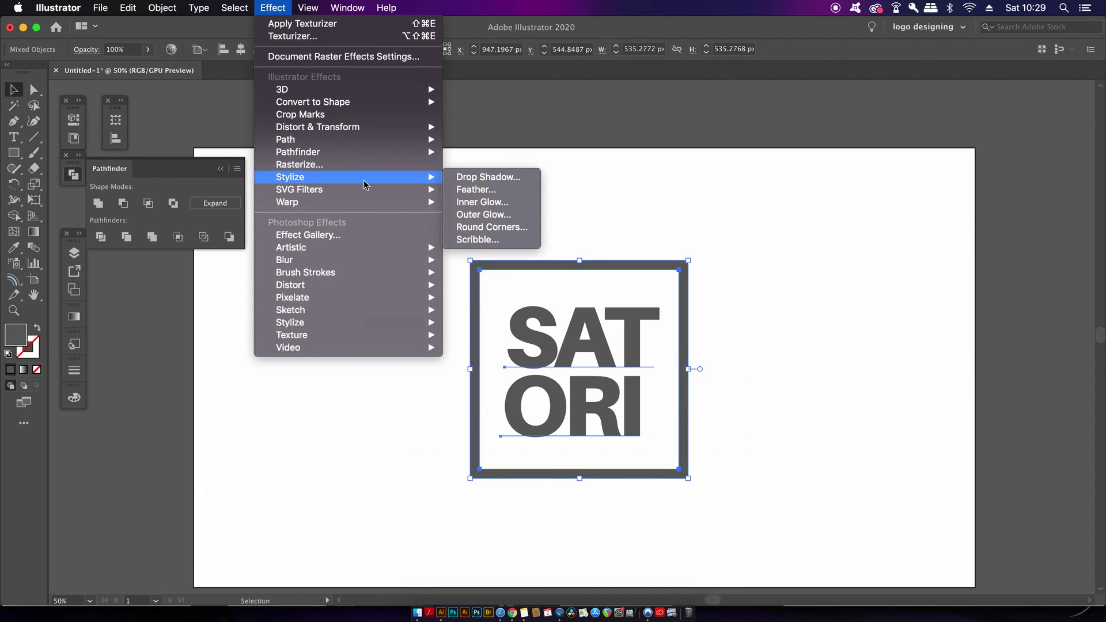
{"action": "left_click", "coordinate": [518, 205]}
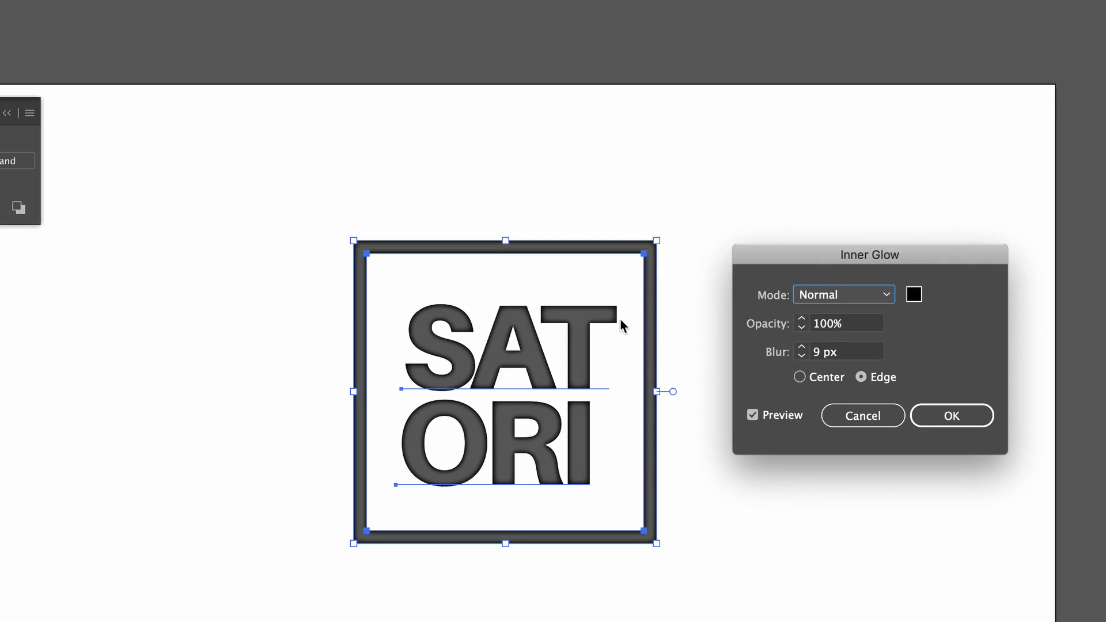
{"action": "left_click", "coordinate": [938, 416]}
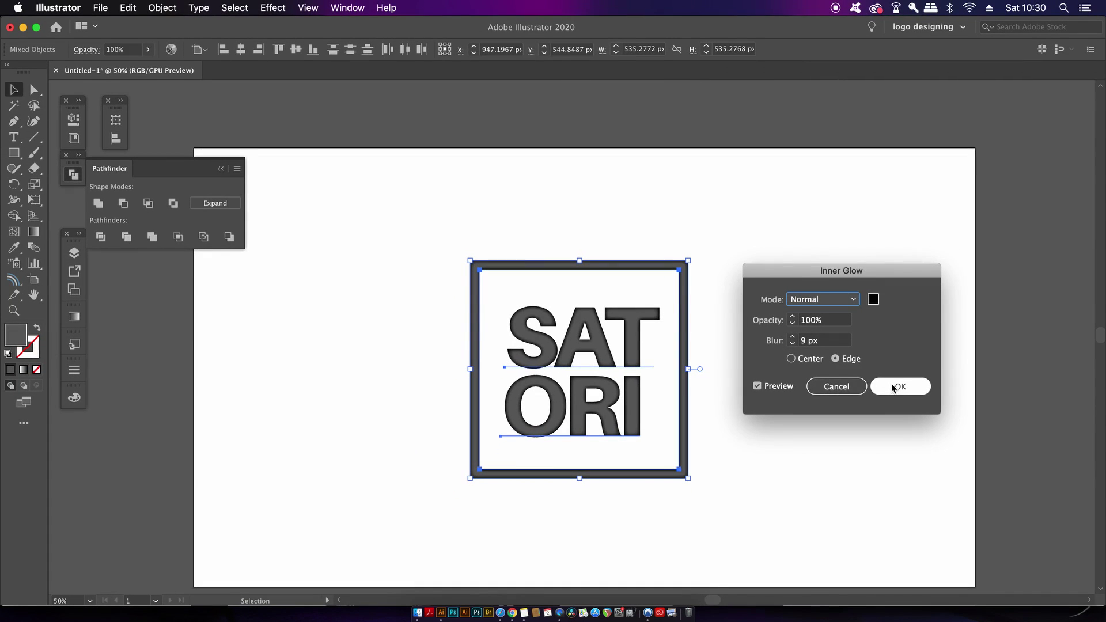
{"action": "left_click", "coordinate": [892, 387]}
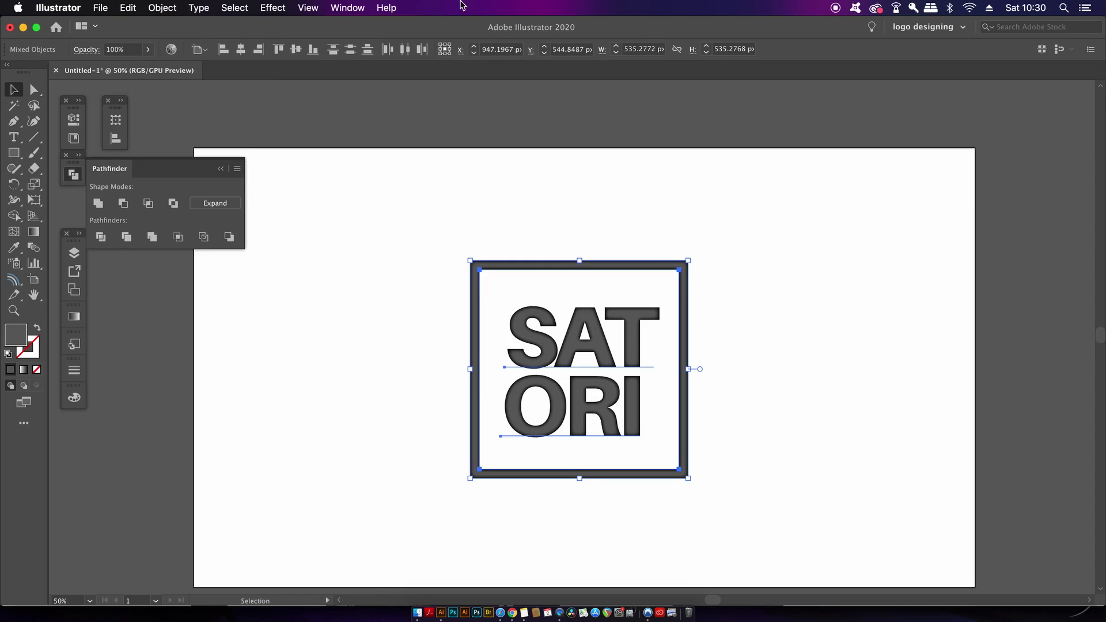
Apply Pixelate > Mezzotint, comparing Medium and Coarse Dots before settling on Grainy Dots.
{"action": "left_click", "coordinate": [346, 8]}
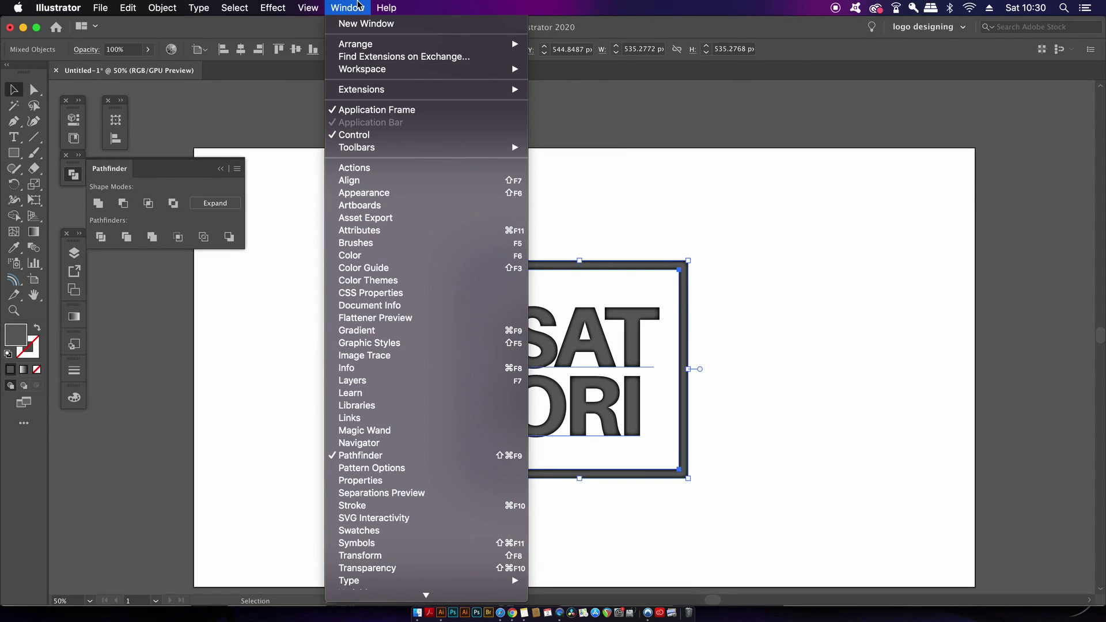
{"action": "mouse_move", "coordinate": [273, 8]}
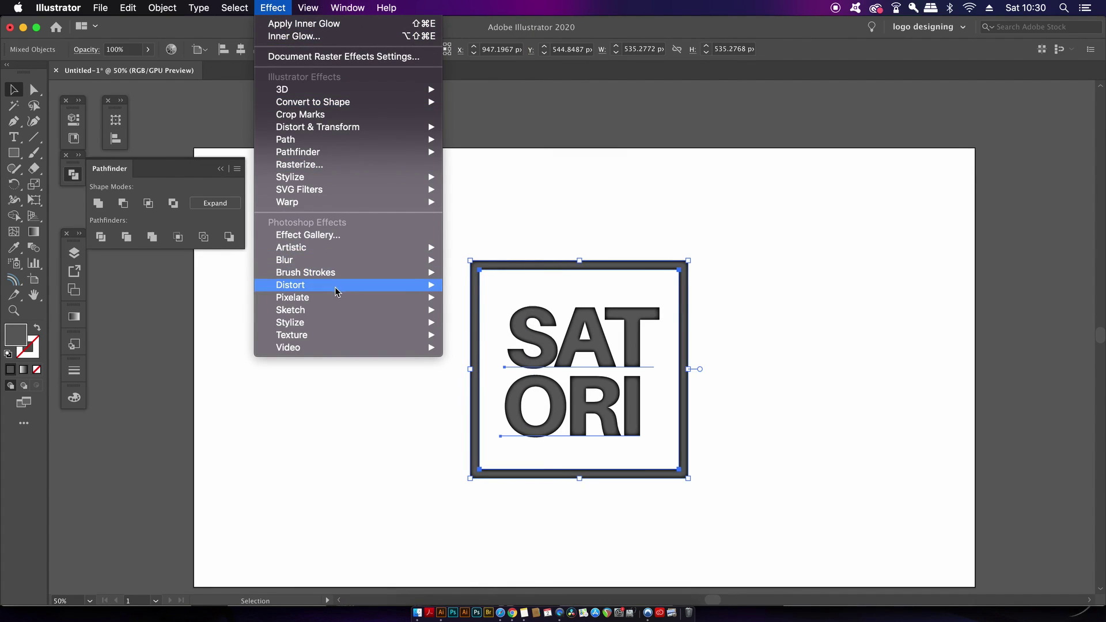
{"action": "mouse_move", "coordinate": [338, 304]}
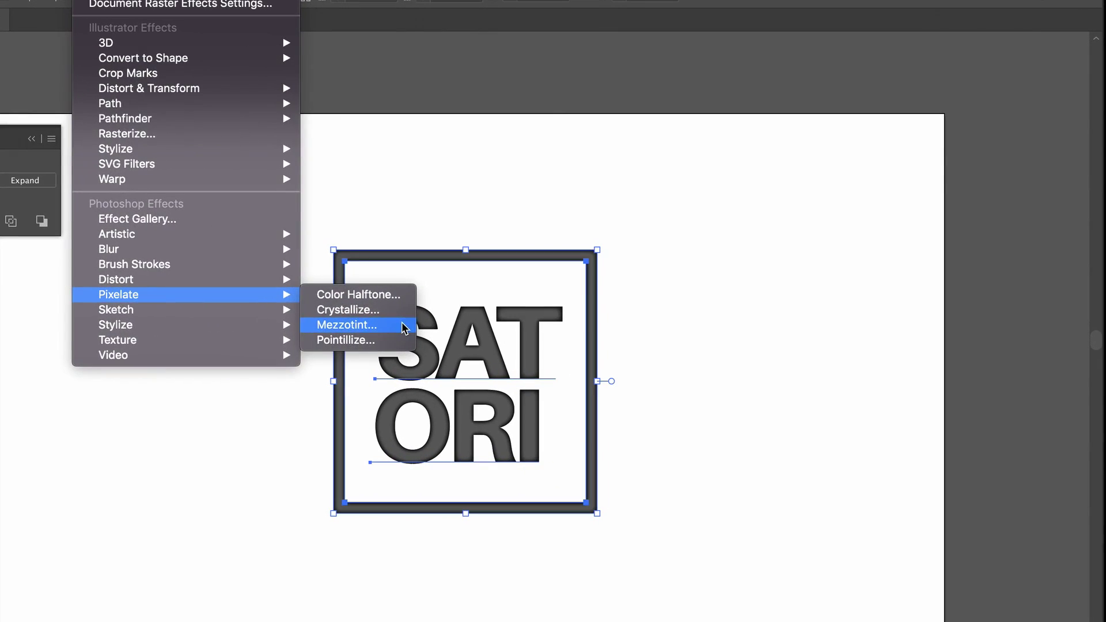
{"action": "left_click", "coordinate": [579, 326]}
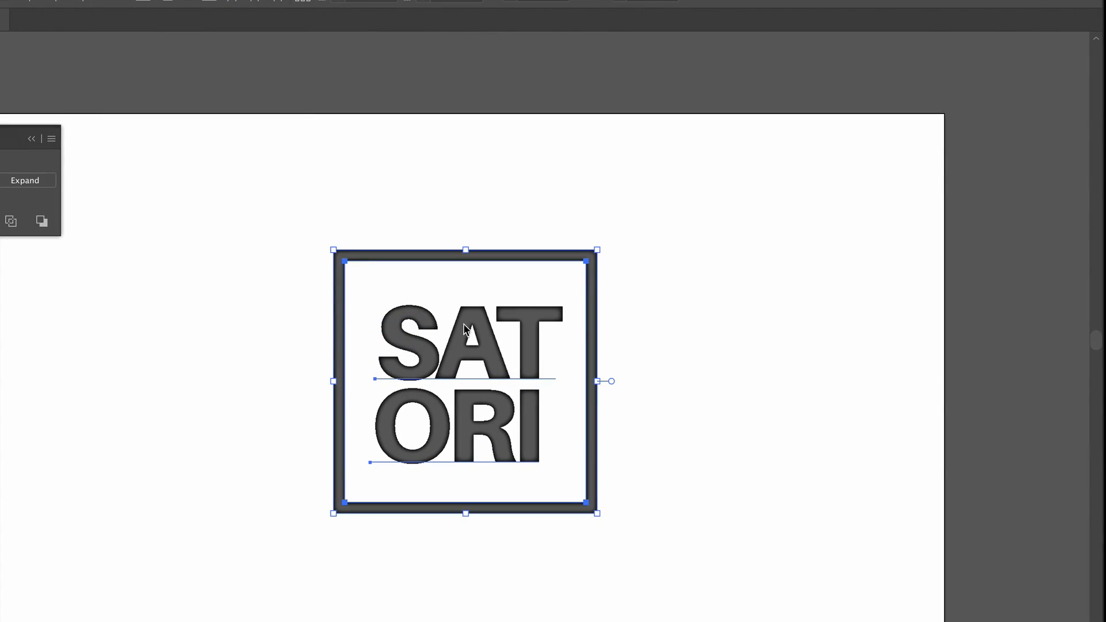
{"action": "left_click_drag", "start_coordinate": [819, 167], "coordinate": [717, 165]}
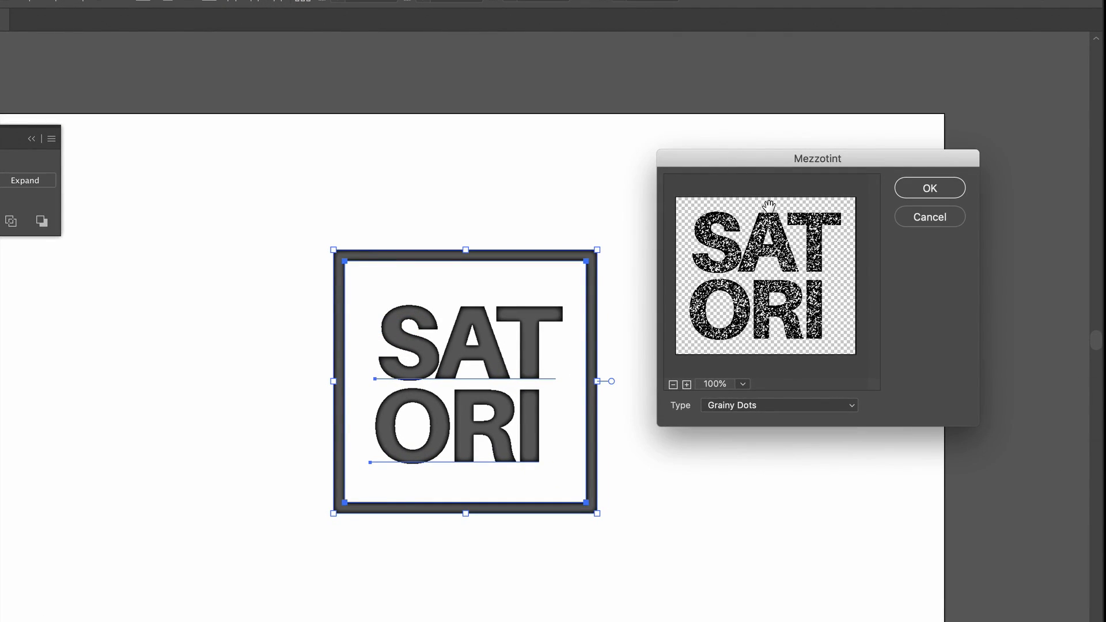
{"action": "left_click", "coordinate": [754, 405]}
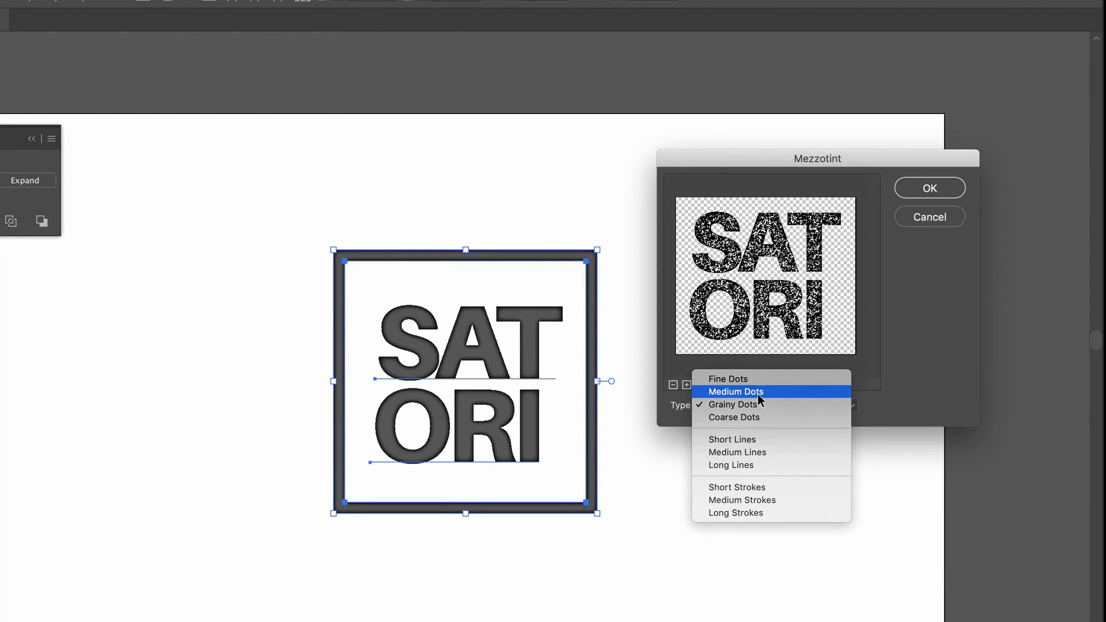
{"action": "left_click", "coordinate": [758, 392]}
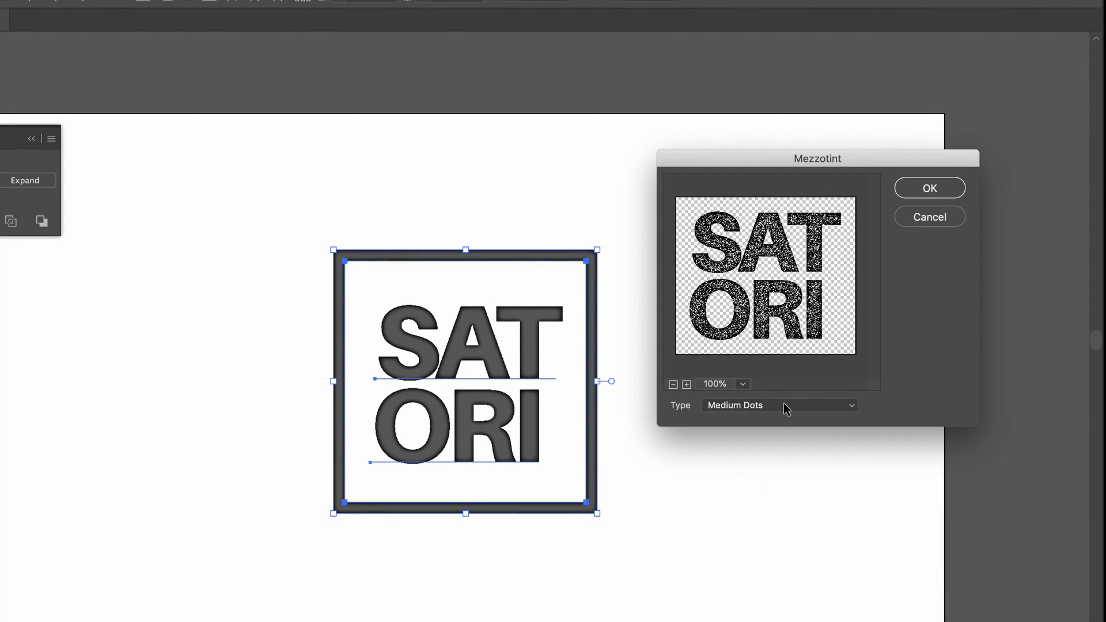
{"action": "left_click", "coordinate": [783, 403]}
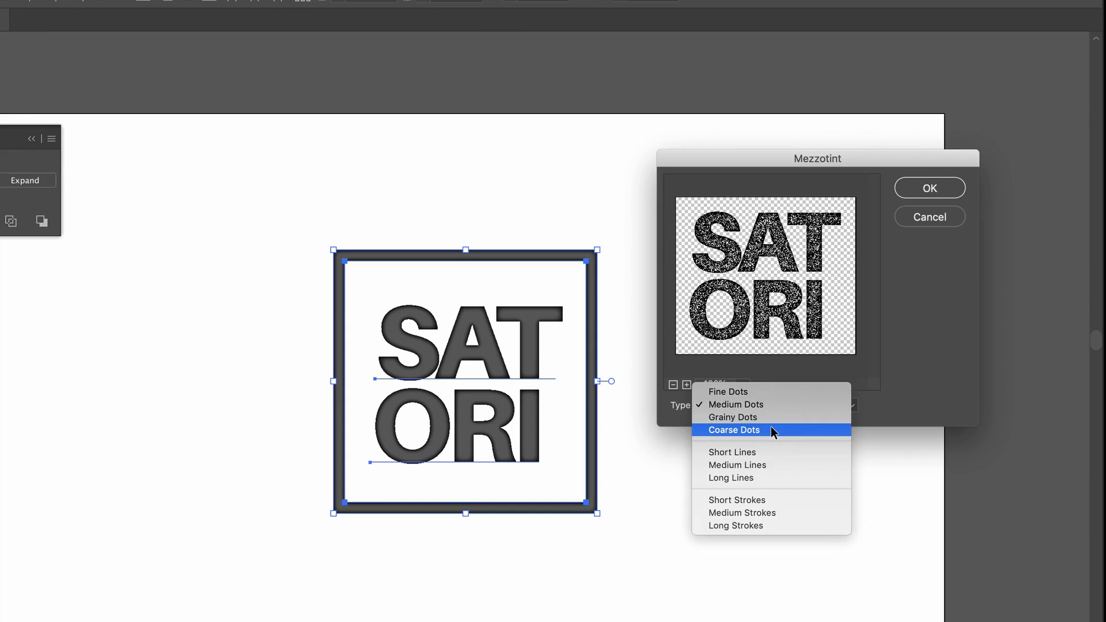
{"action": "left_click", "coordinate": [772, 426]}
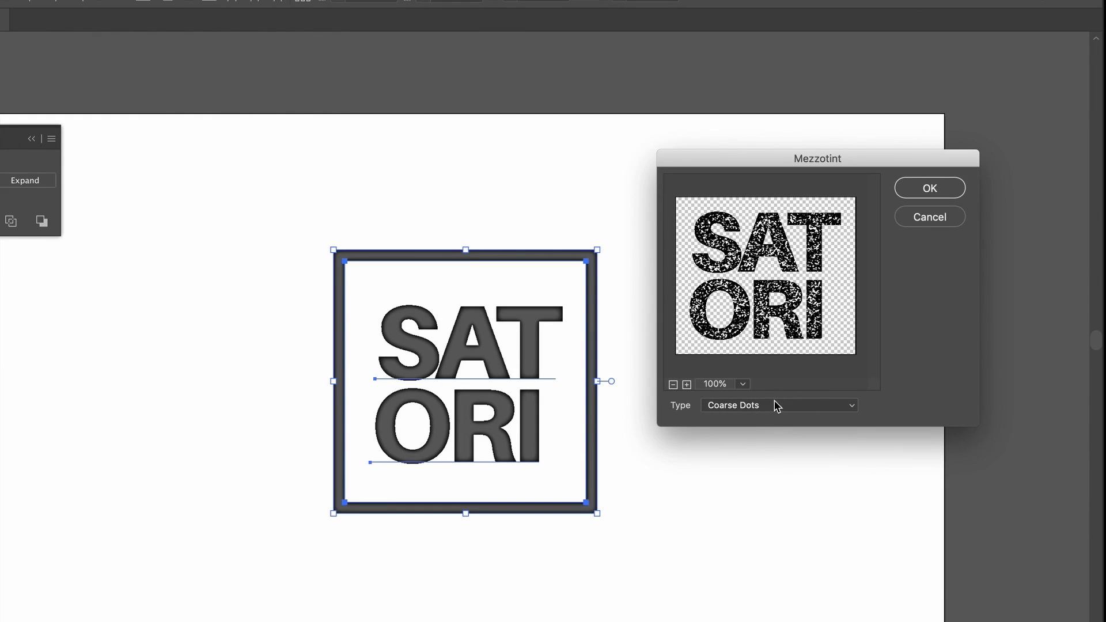
{"action": "left_click", "coordinate": [774, 403]}
{"action": "left_click", "coordinate": [776, 393]}
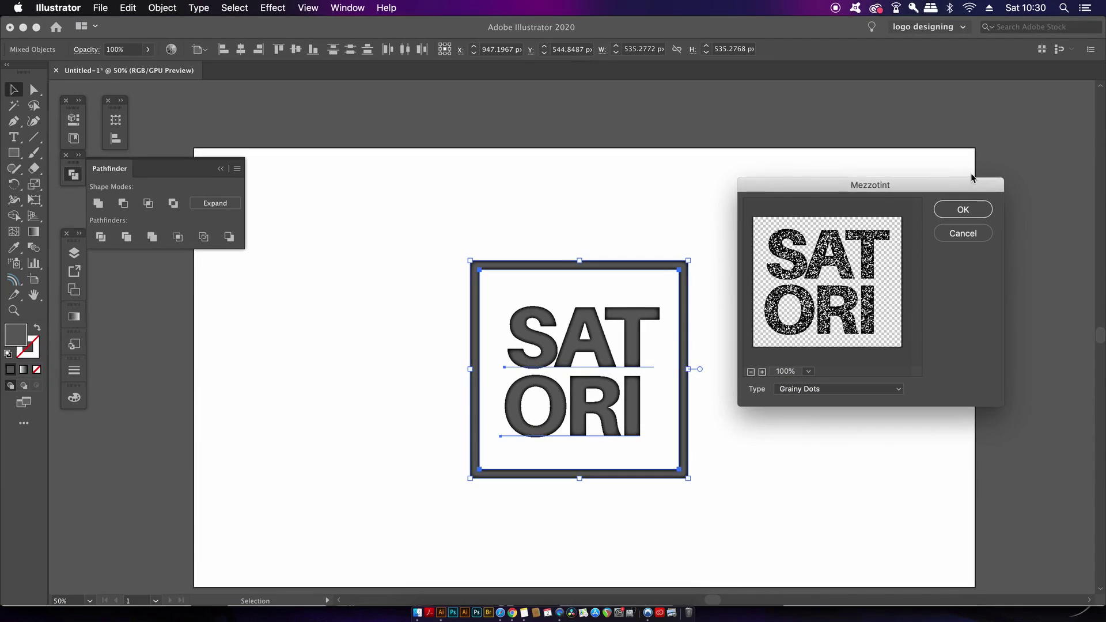
{"action": "left_click", "coordinate": [967, 210]}
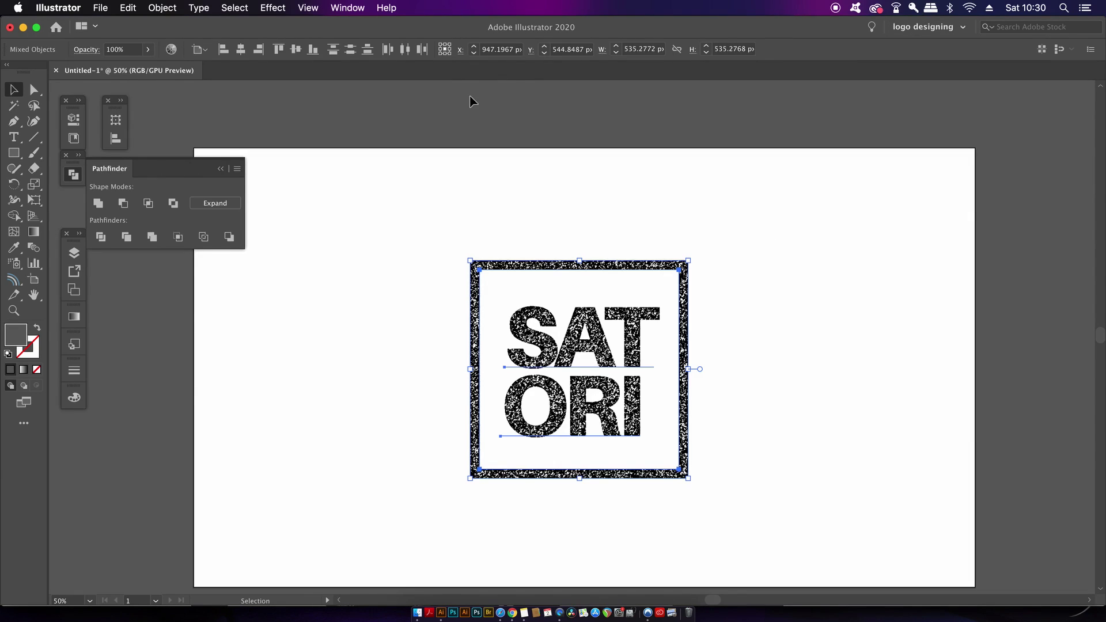
Apply a Sandstone Texturizer with 72% scaling, relief 6 and Top Right lighting.
{"action": "left_click", "coordinate": [285, 7]}
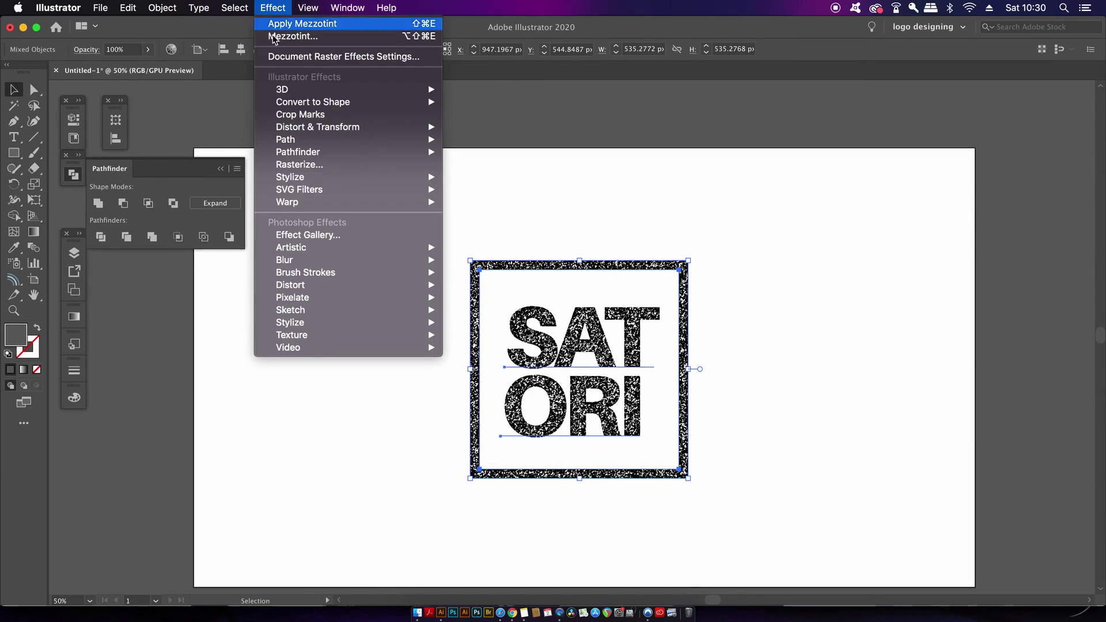
{"action": "mouse_move", "coordinate": [348, 334]}
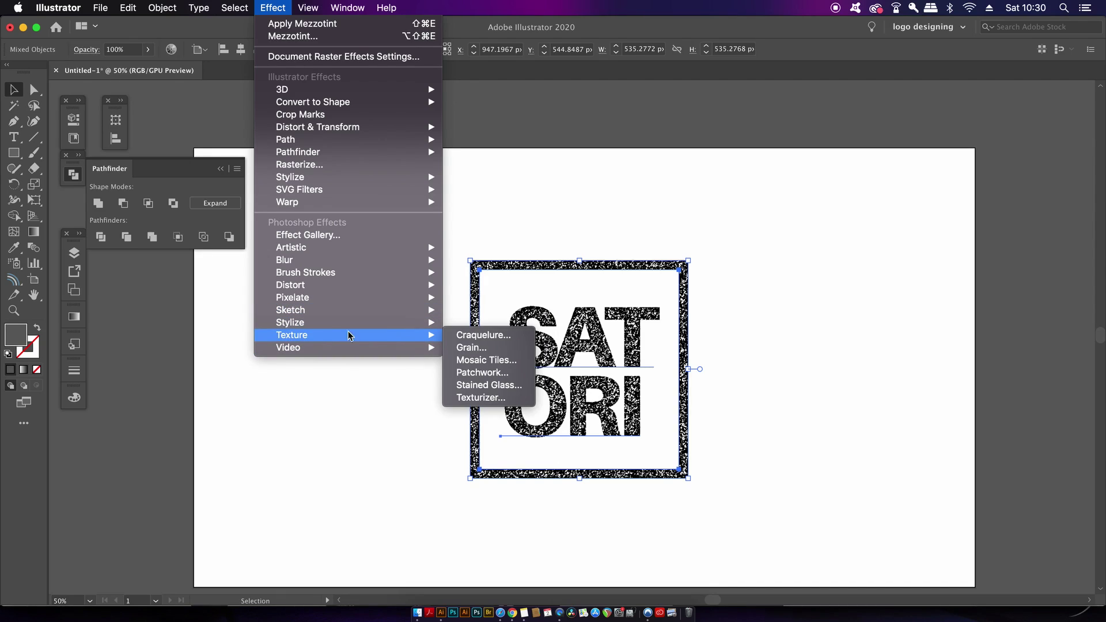
{"action": "left_click", "coordinate": [501, 401]}
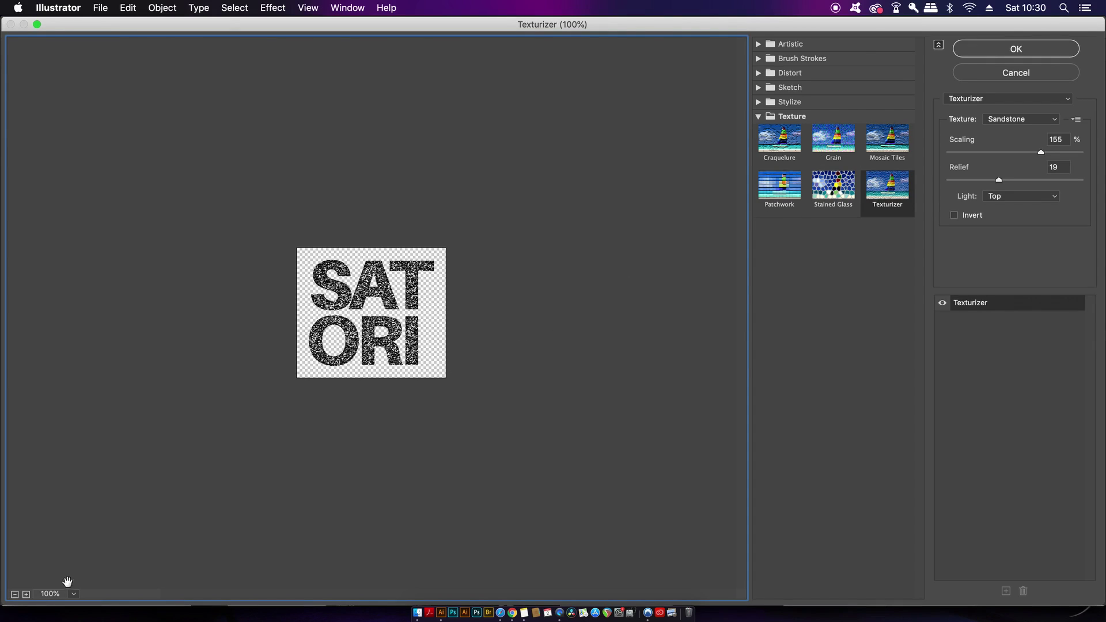
{"action": "left_click", "coordinate": [26, 594]}
{"action": "left_click", "coordinate": [26, 594]}
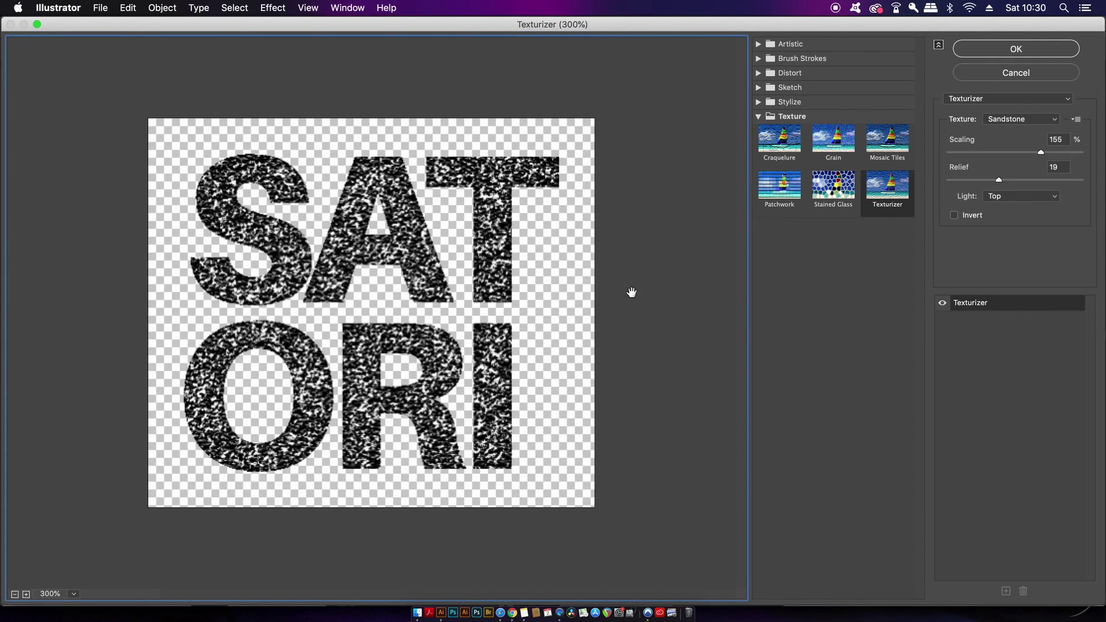
{"action": "left_click", "coordinate": [1018, 120]}
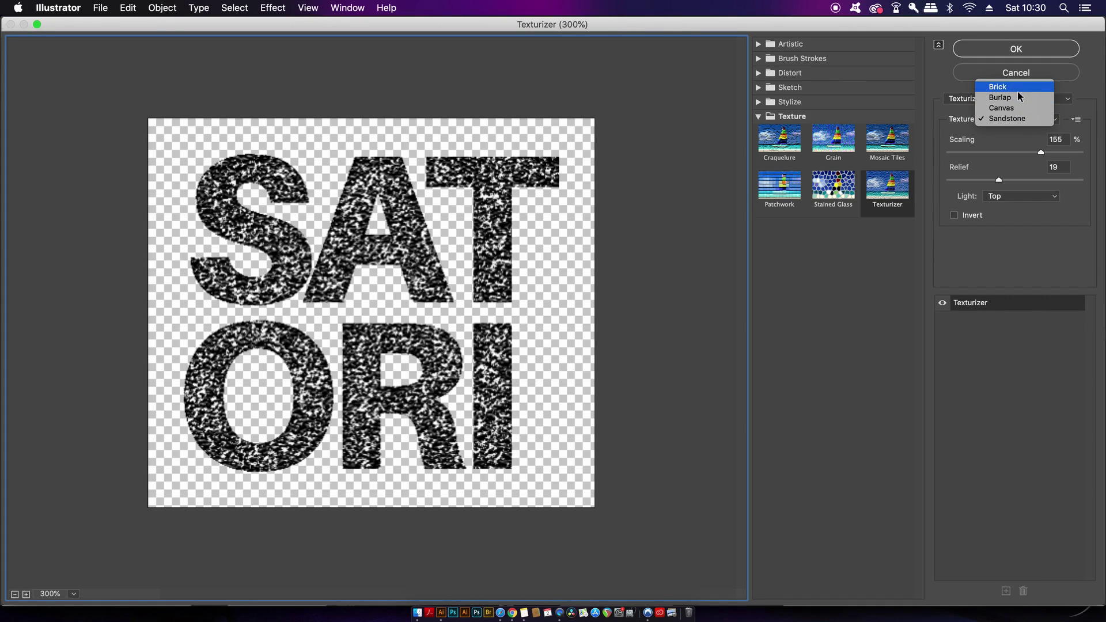
{"action": "left_click", "coordinate": [1020, 120]}
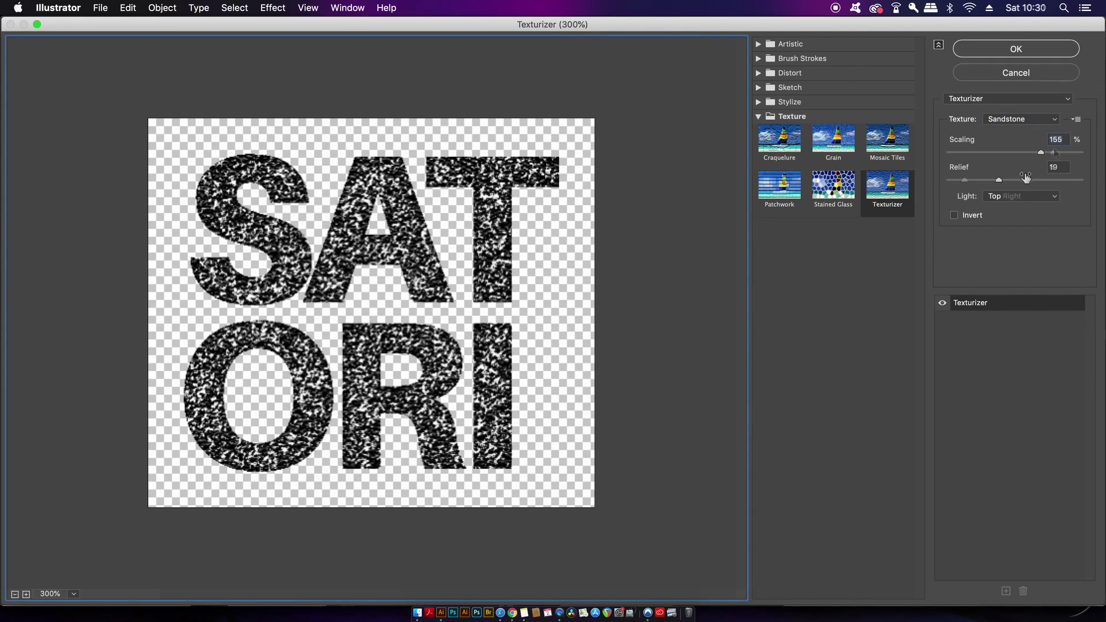
{"action": "left_click_drag", "start_coordinate": [1040, 152], "coordinate": [969, 155]}
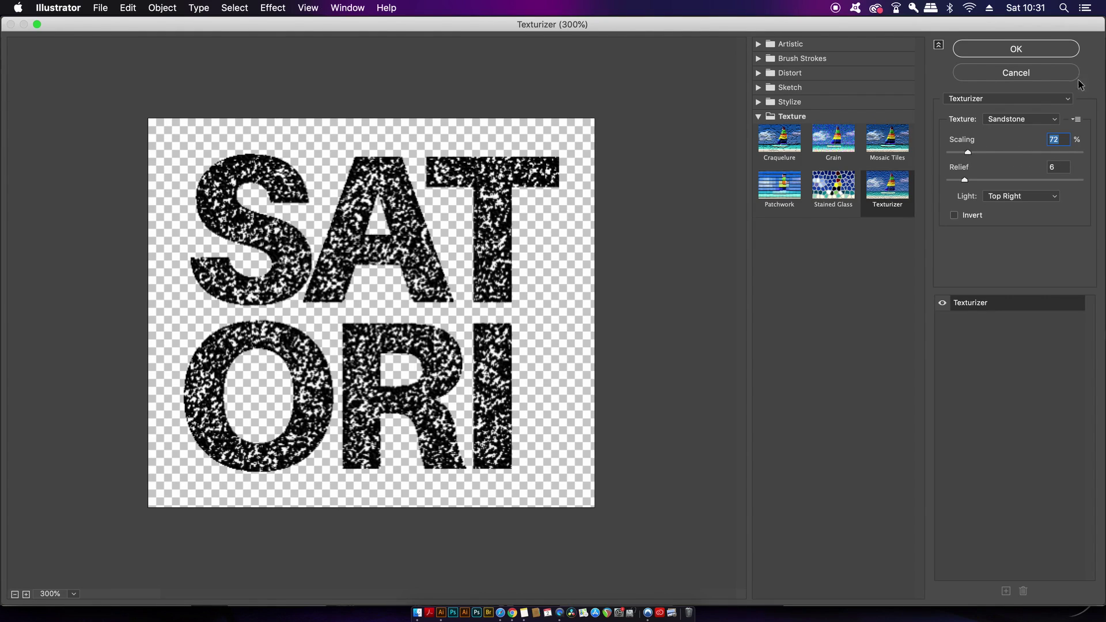
{"action": "left_click", "coordinate": [1041, 49]}
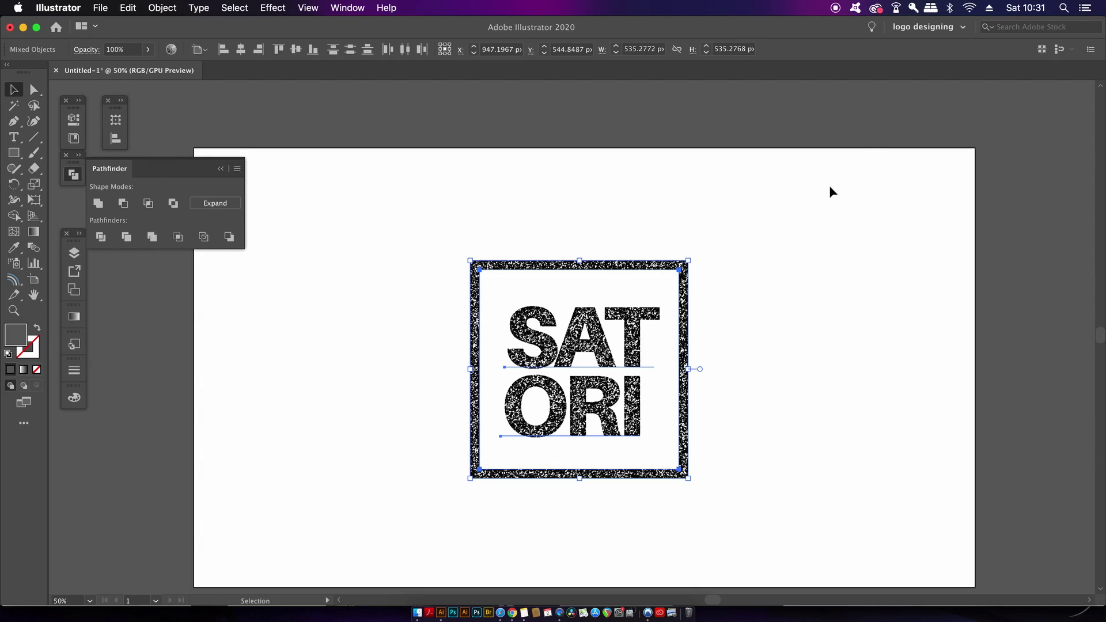
Edit the top text line, replacing the capital 'AT' after S with lowercase 'at' to read 'Sat'.
{"action": "left_click", "coordinate": [822, 208]}
{"action": "double_click", "coordinate": [554, 332]}
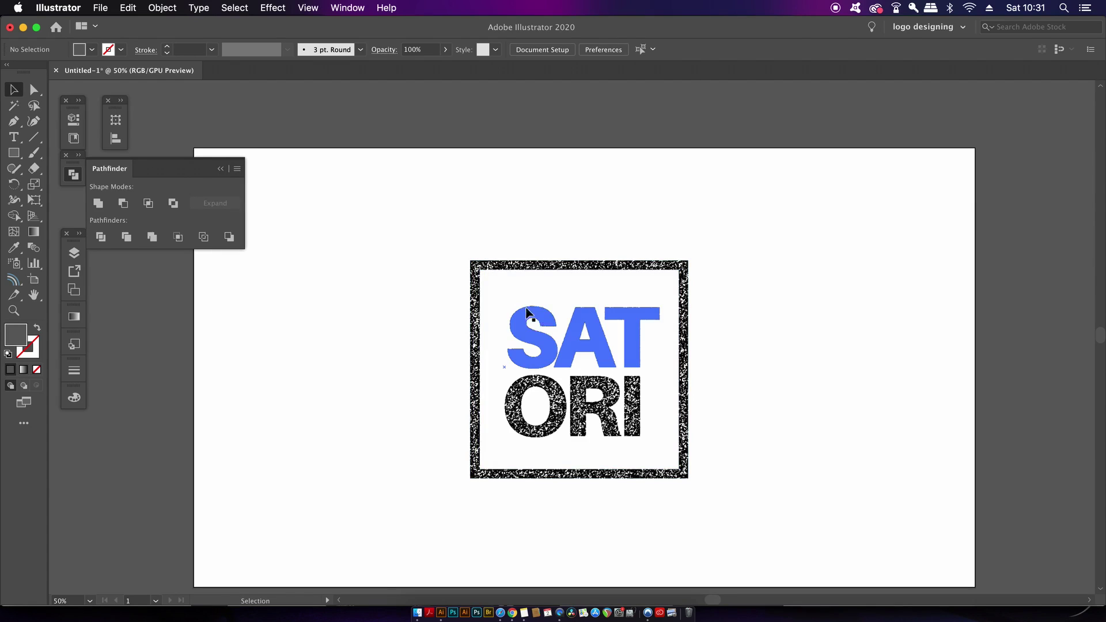
{"action": "left_click", "coordinate": [557, 334]}
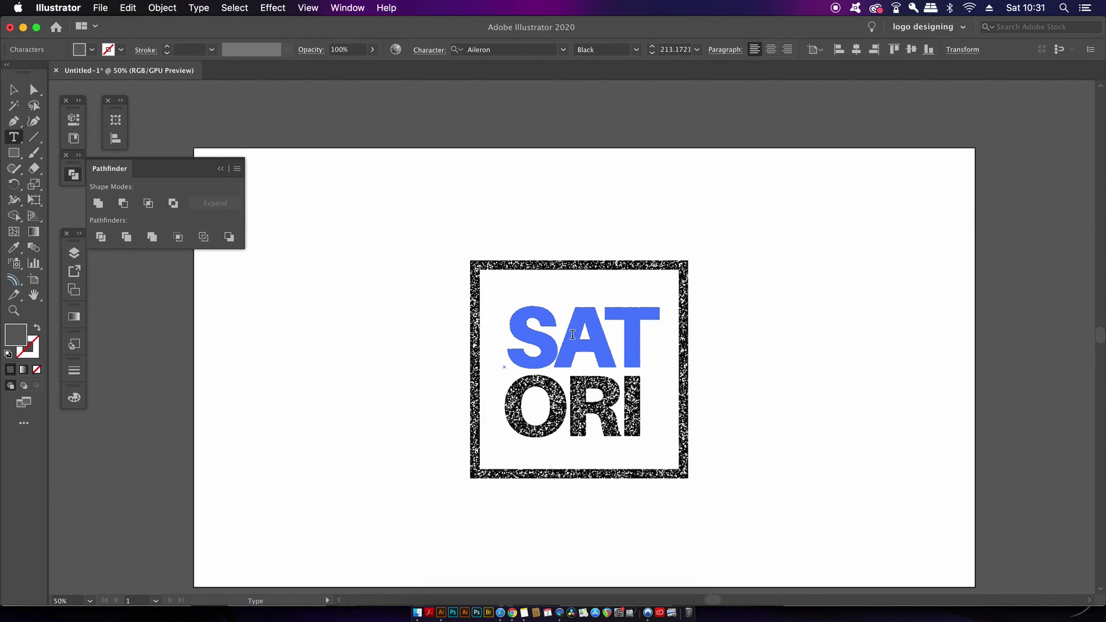
{"action": "key", "text": "Right"}
{"action": "key", "text": "BackSpace"}
{"action": "key", "text": "BackSpace"}
{"action": "type", "text": "at"}
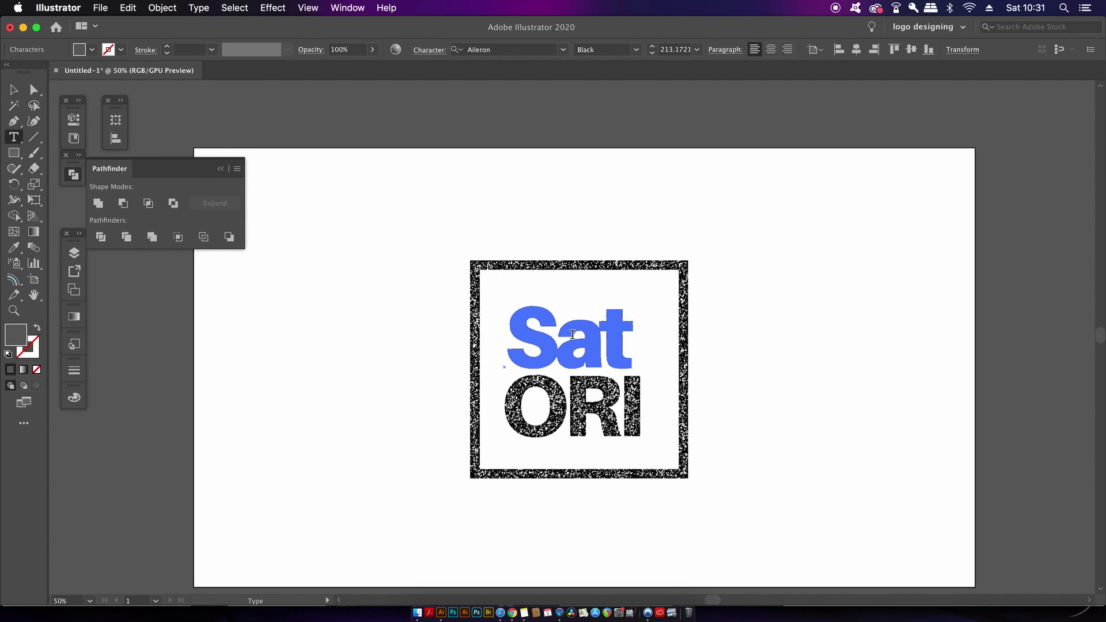
Leave text editing and undo the change so the top line reads SAT again.
{"action": "left_click", "coordinate": [14, 89]}
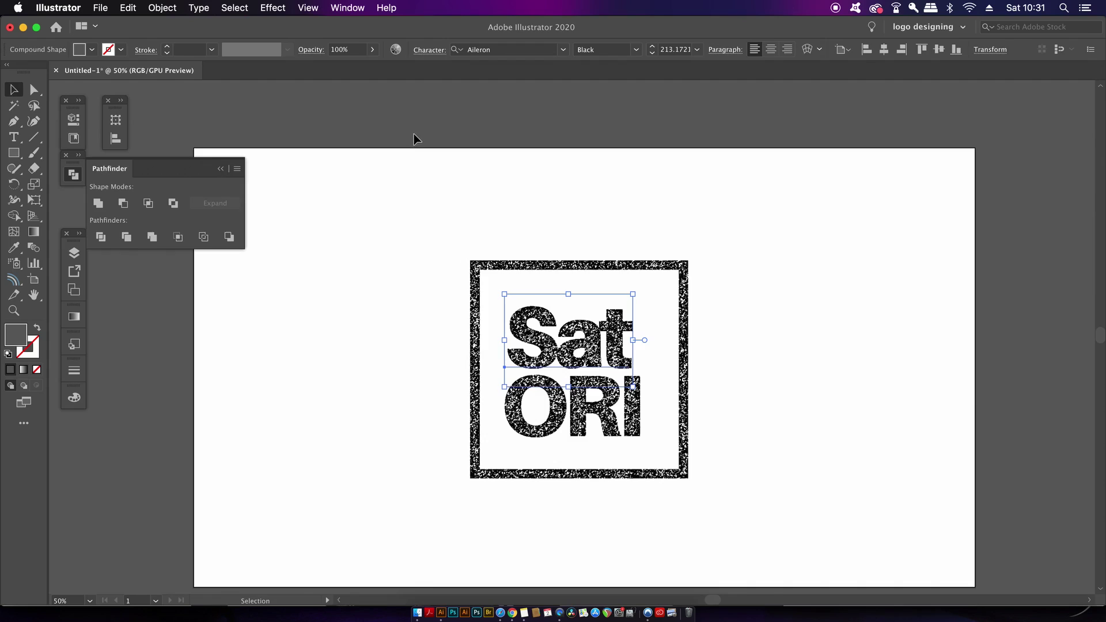
{"action": "left_click", "coordinate": [598, 137]}
{"action": "key", "text": "super+z"}
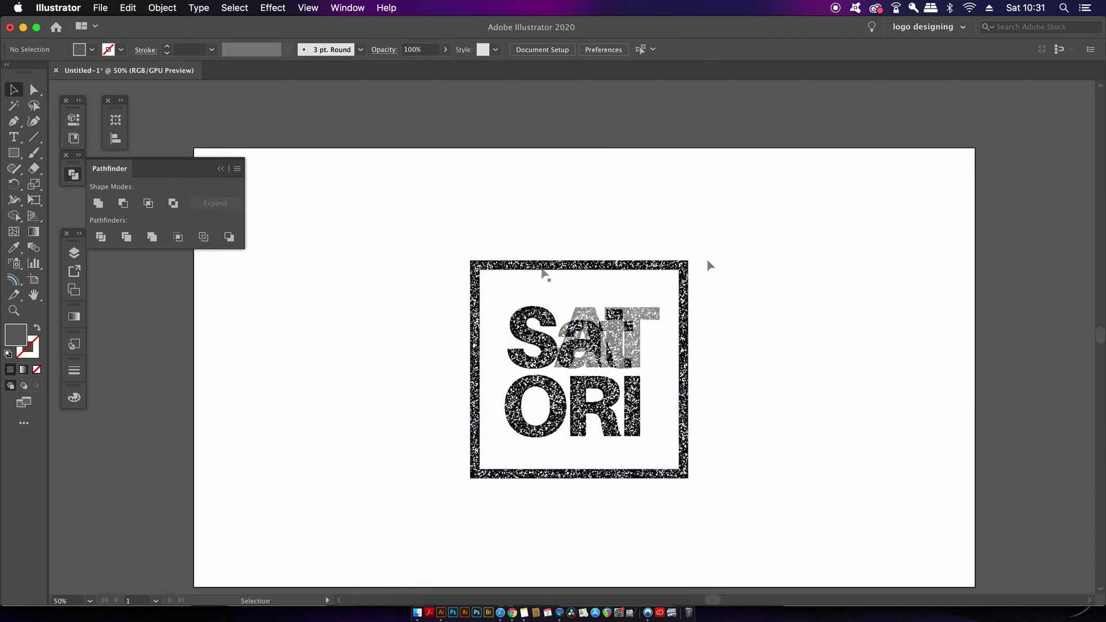
Expand the appearance of the whole logo and frame into embedded images, then deselect.
{"action": "left_click_drag", "start_coordinate": [388, 204], "coordinate": [710, 483]}
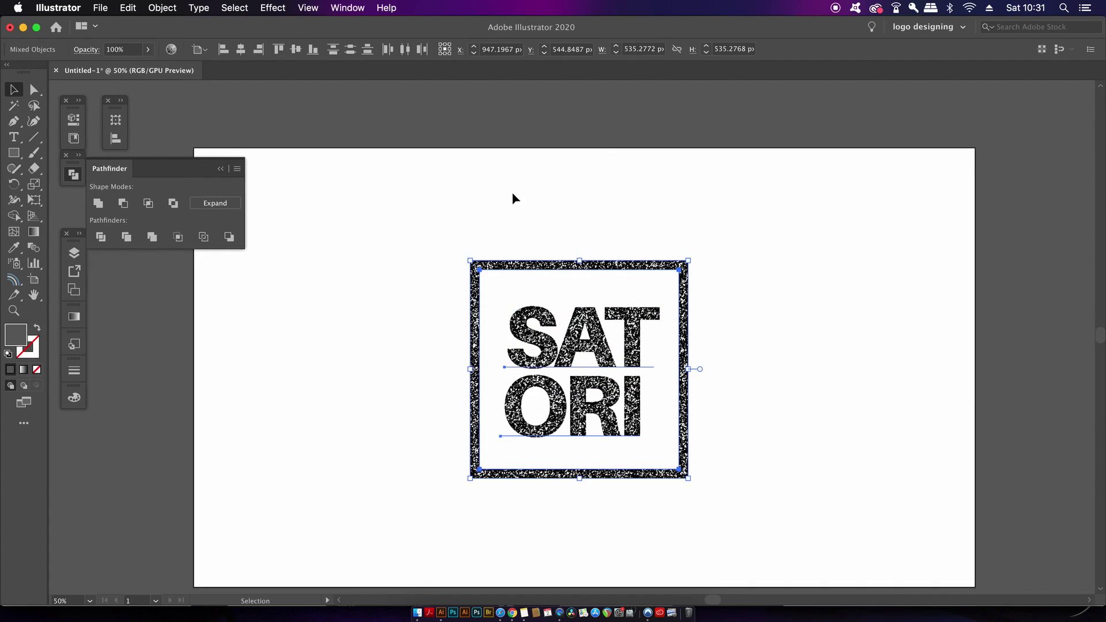
{"action": "left_click", "coordinate": [172, 7]}
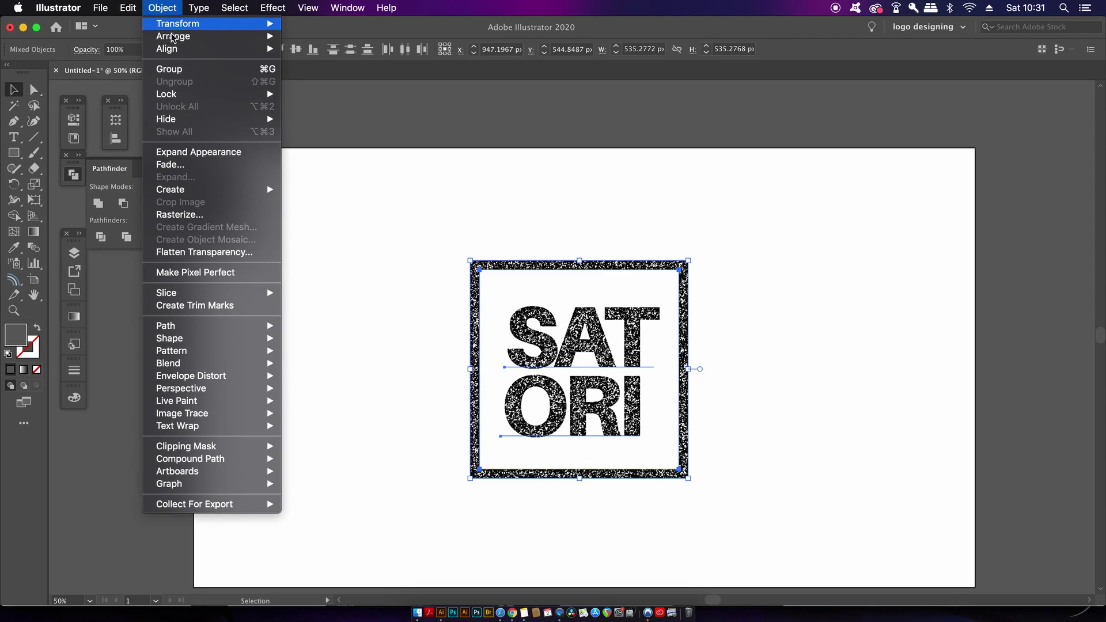
{"action": "left_click", "coordinate": [244, 153]}
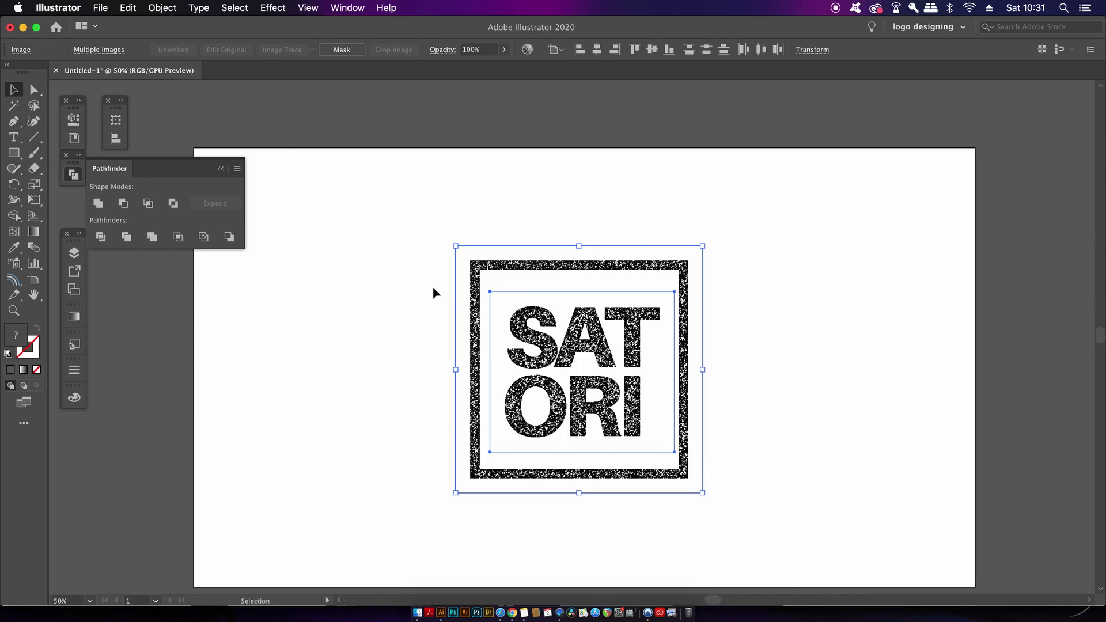
{"action": "left_click", "coordinate": [221, 169]}
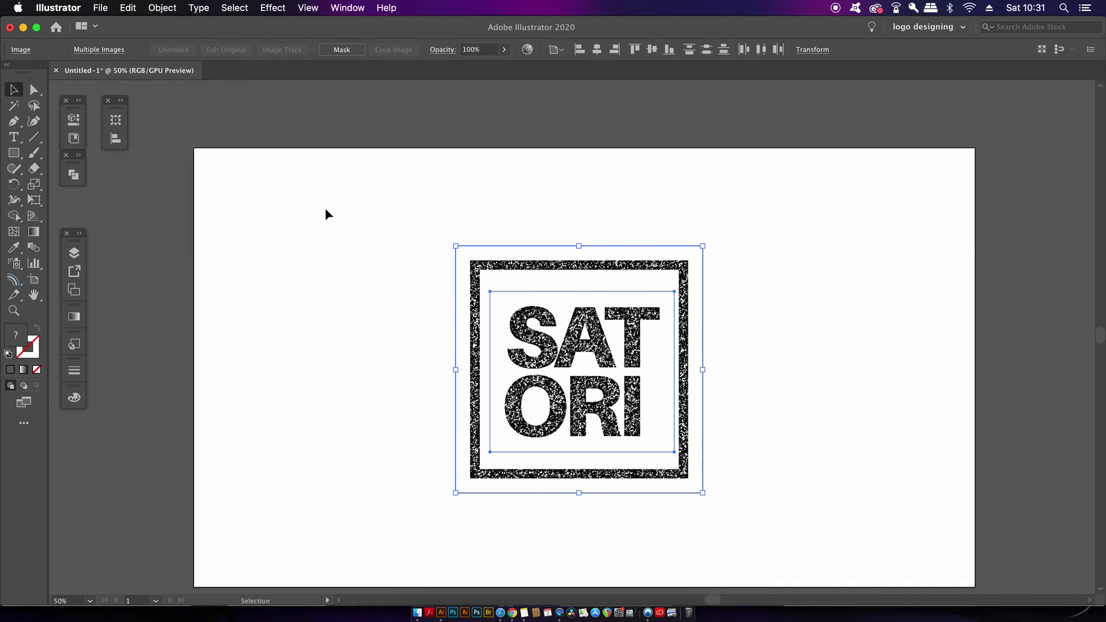
{"action": "left_click", "coordinate": [325, 210]}
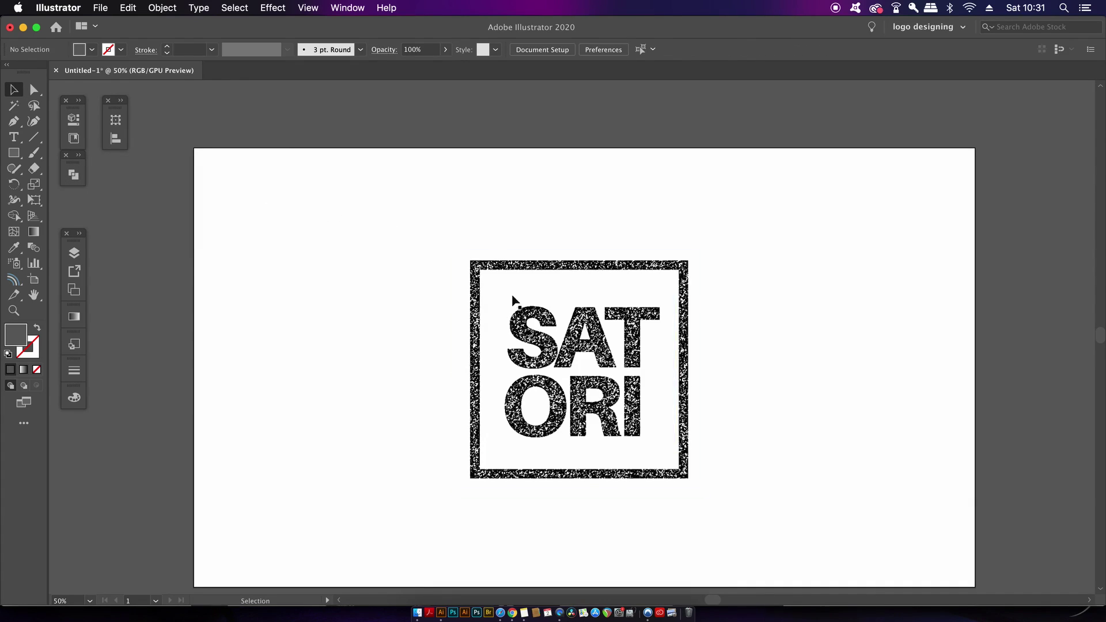
Trace the expanded logo image with the Black and White Logo preset in Image Trace.
{"action": "left_click", "coordinate": [476, 258]}
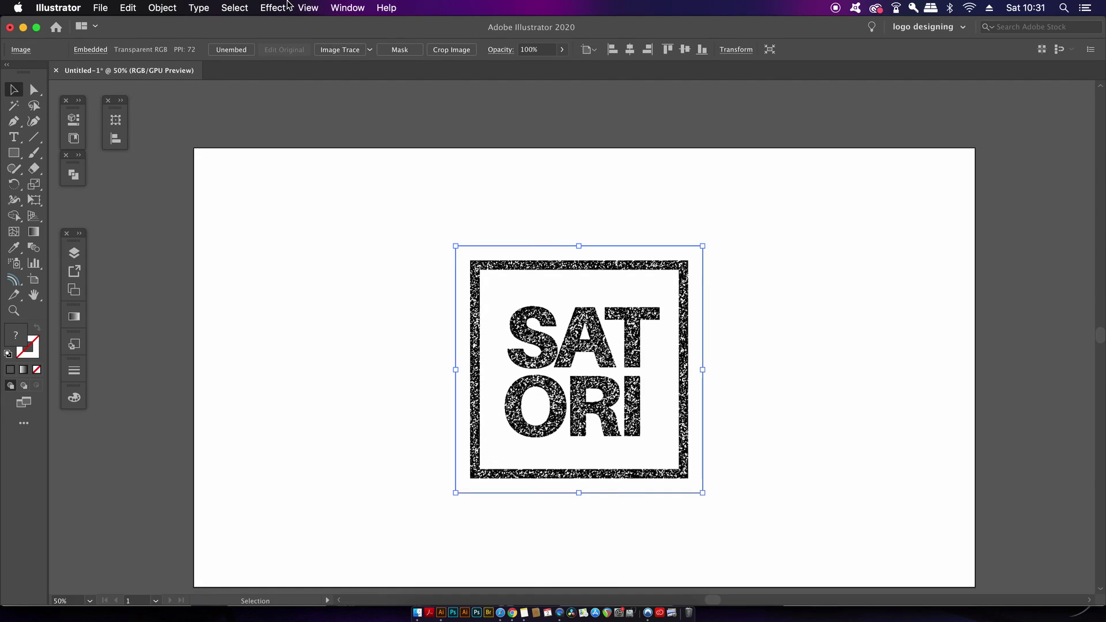
{"action": "left_click", "coordinate": [343, 8]}
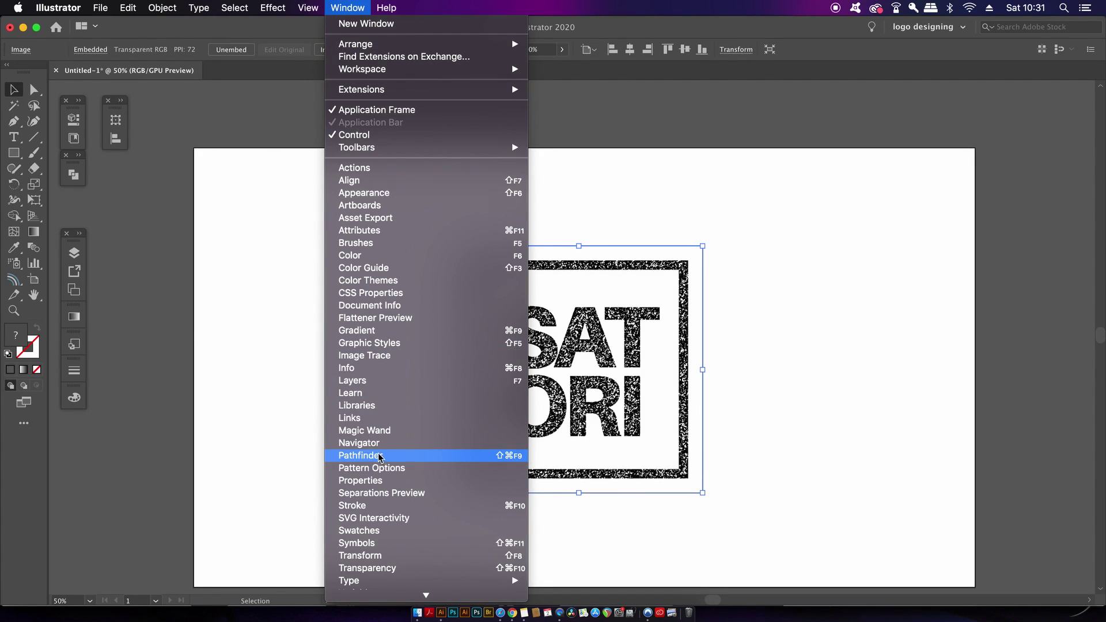
{"action": "left_click", "coordinate": [445, 355]}
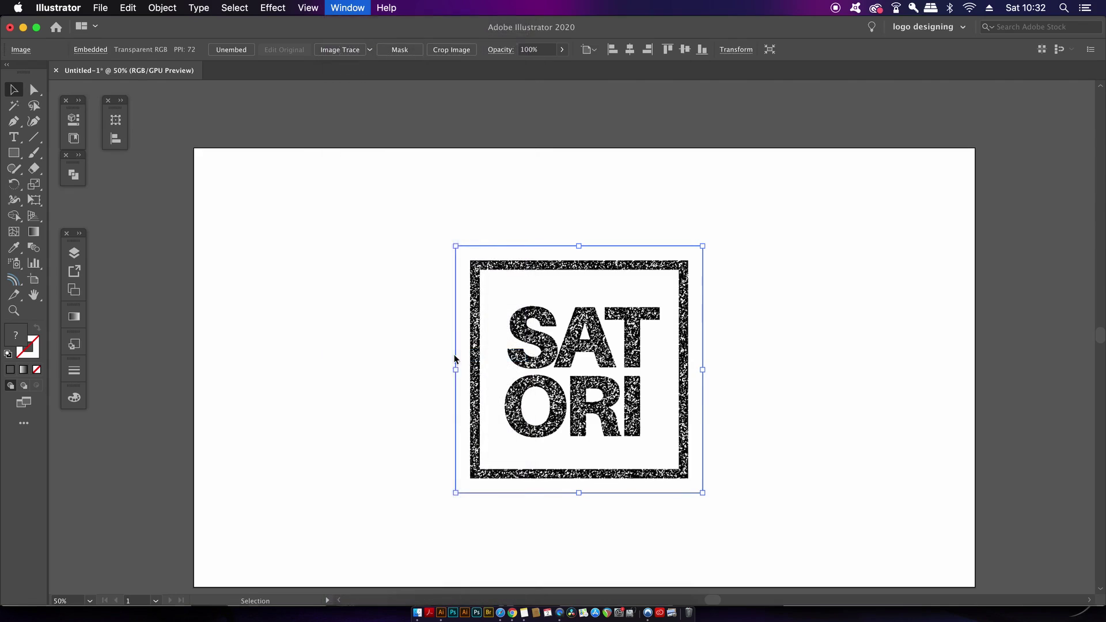
{"action": "left_click", "coordinate": [414, 191]}
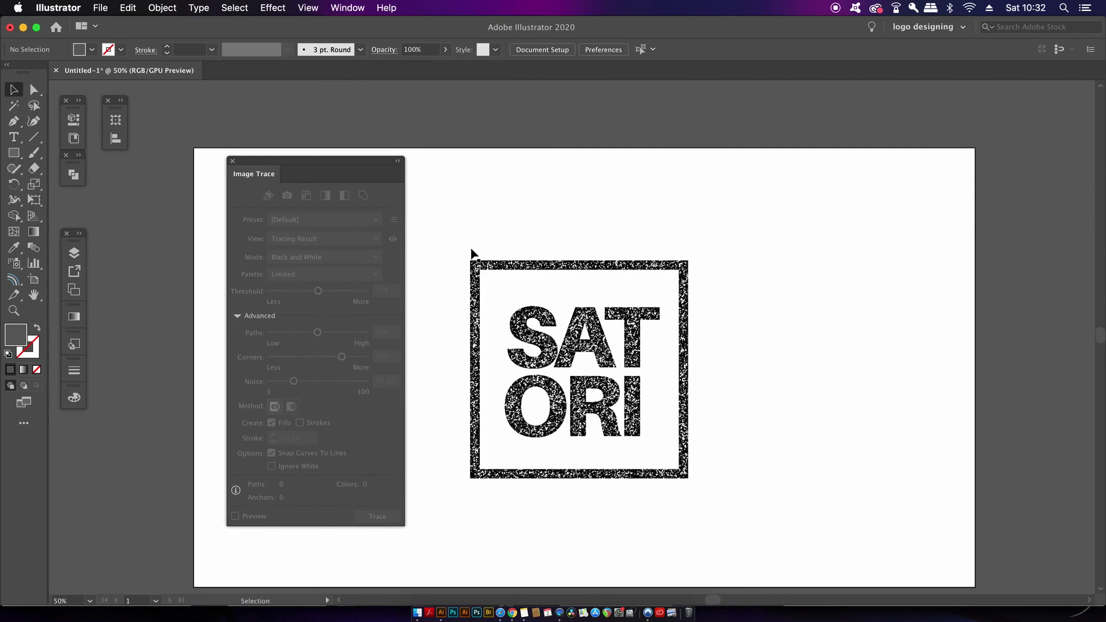
{"action": "left_click", "coordinate": [476, 263]}
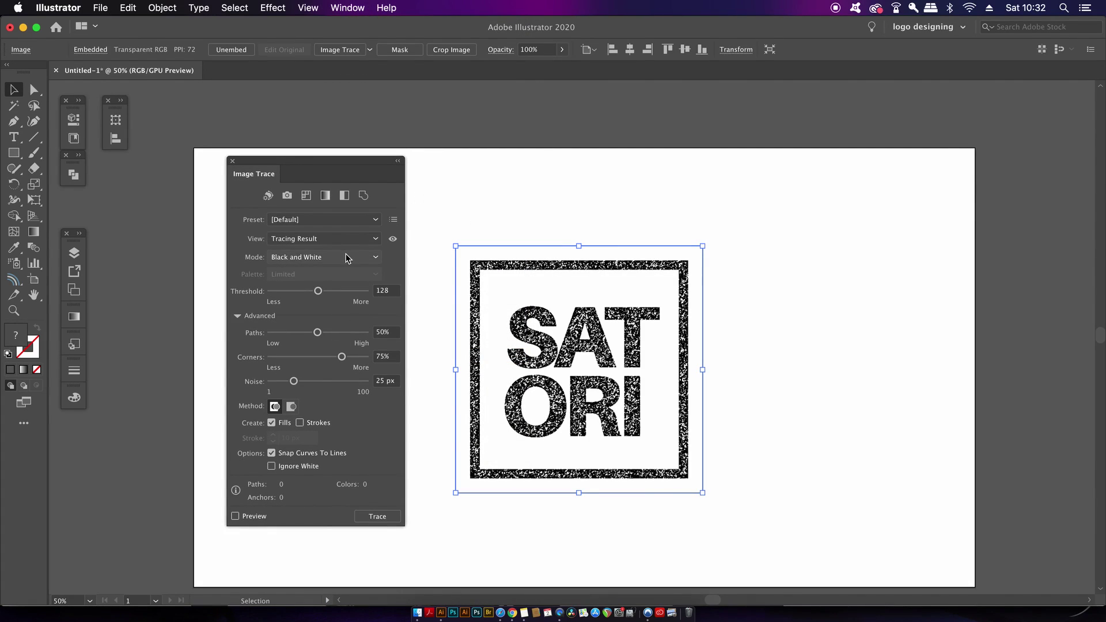
{"action": "left_click", "coordinate": [347, 220]}
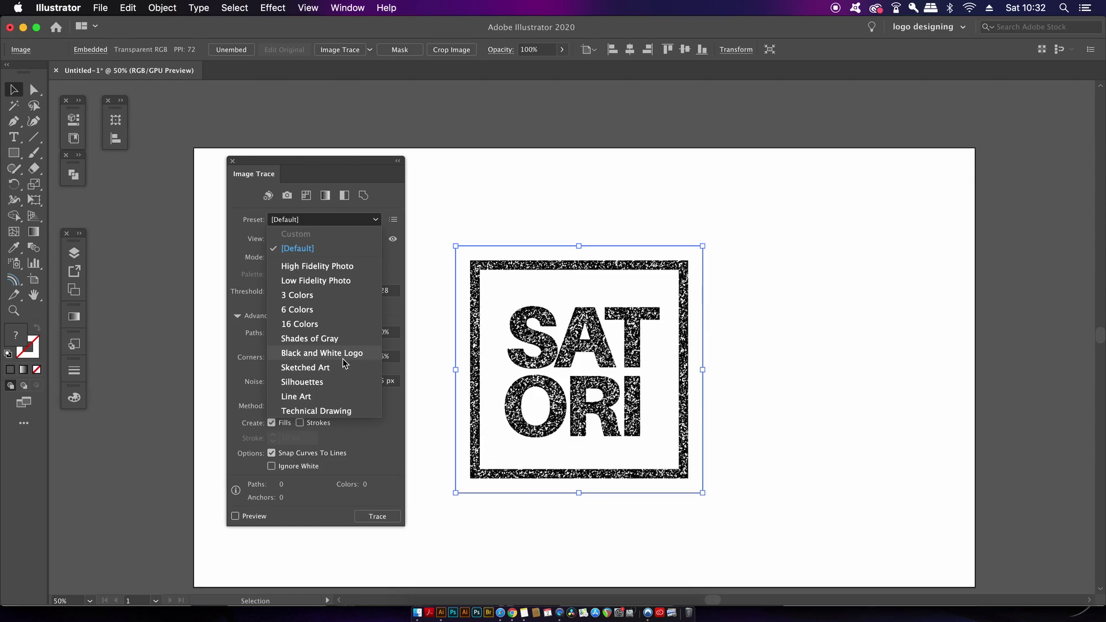
{"action": "left_click", "coordinate": [322, 353]}
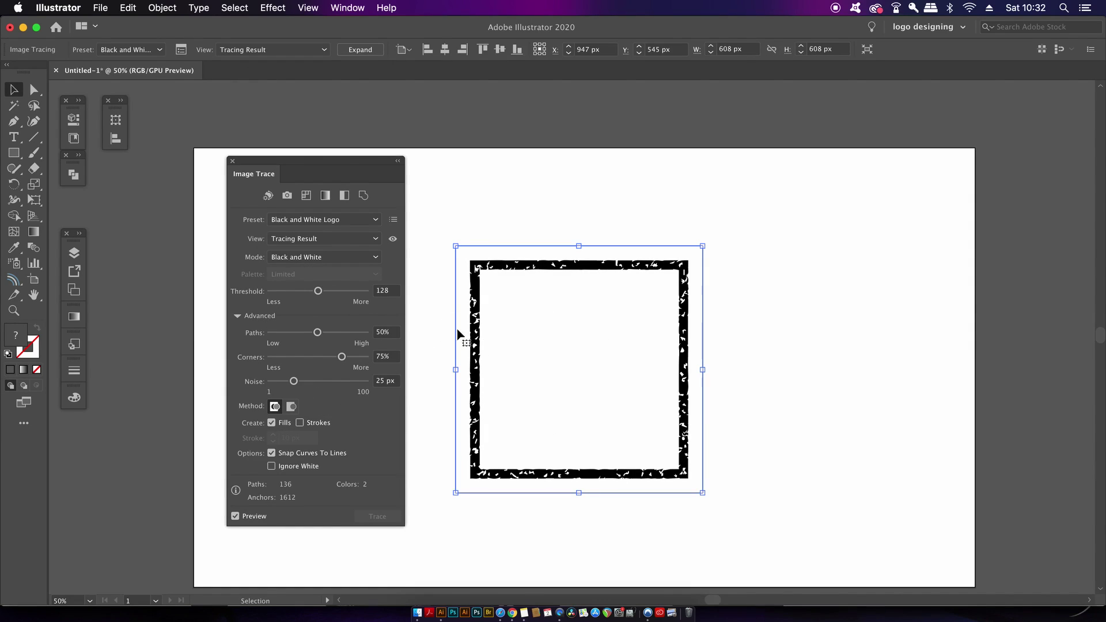
Refine the trace: paths 99%, noise 1 px, Ignore White on, Snap Curves off, threshold 14.
{"action": "left_click_drag", "start_coordinate": [349, 333], "coordinate": [363, 360]}
{"action": "left_click_drag", "start_coordinate": [294, 381], "coordinate": [274, 385]}
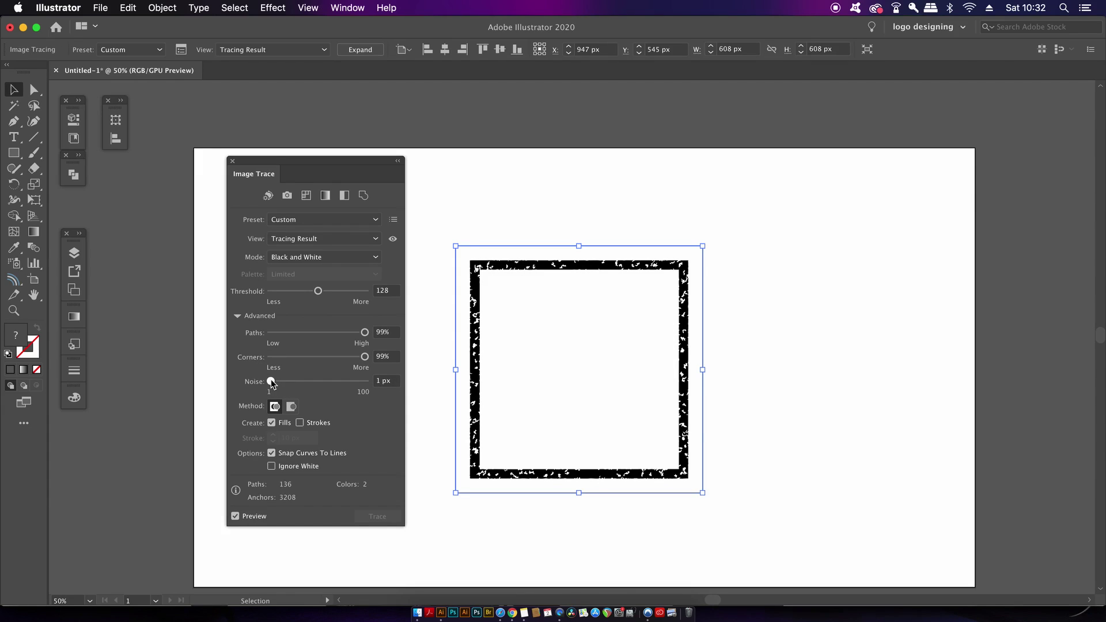
{"action": "left_click", "coordinate": [311, 467]}
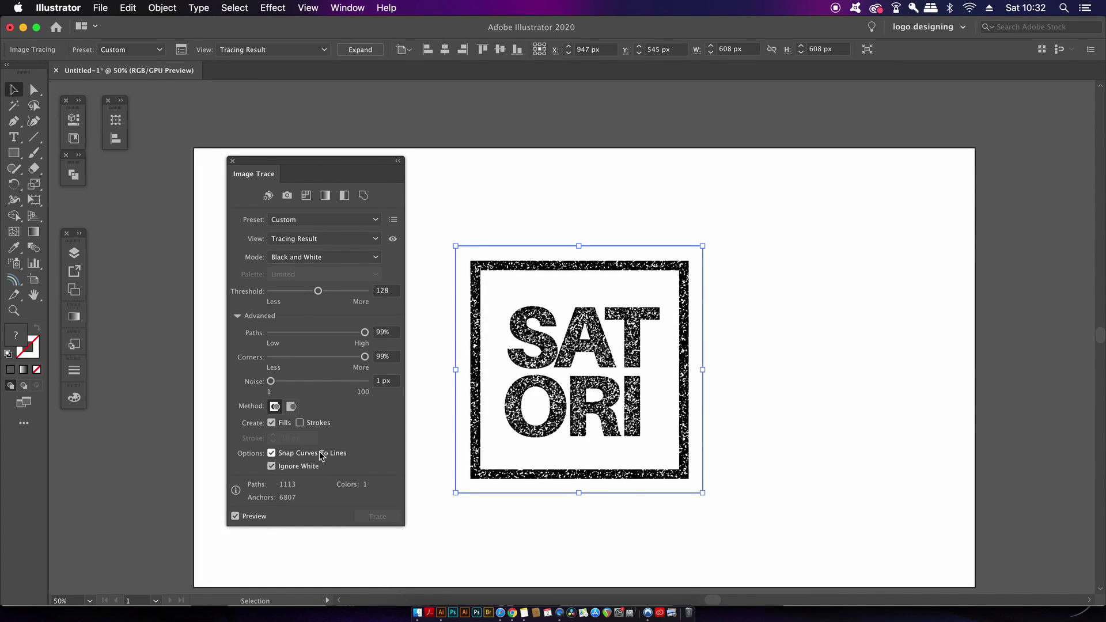
{"action": "left_click", "coordinate": [322, 455]}
{"action": "left_click_drag", "start_coordinate": [317, 291], "coordinate": [277, 293]}
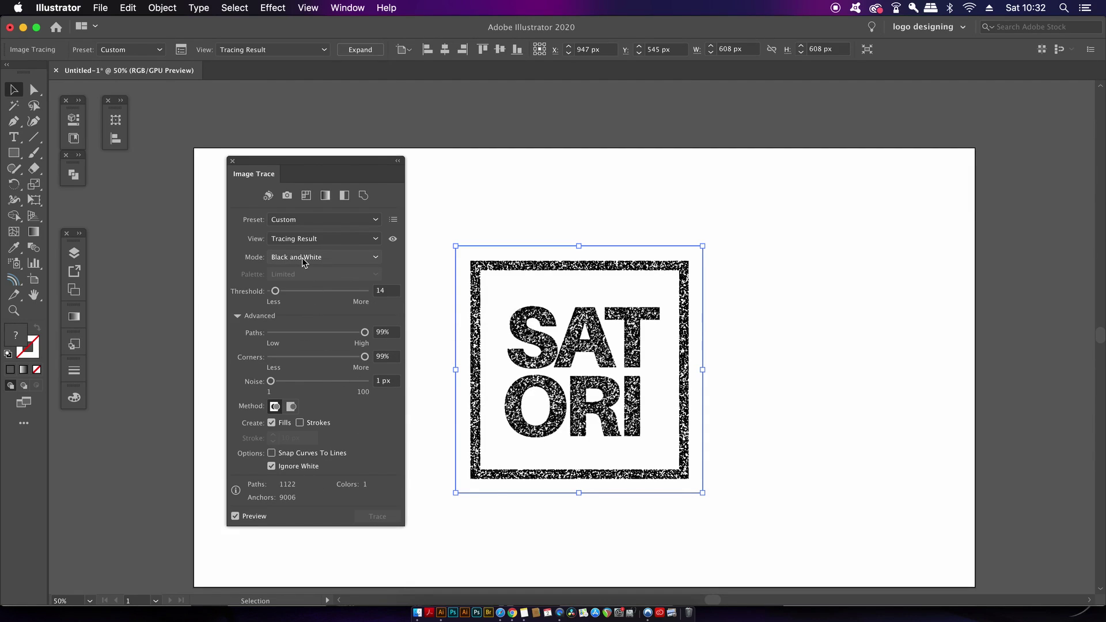
Expand the image trace into editable vector paths and deselect them.
{"action": "left_click", "coordinate": [164, 8]}
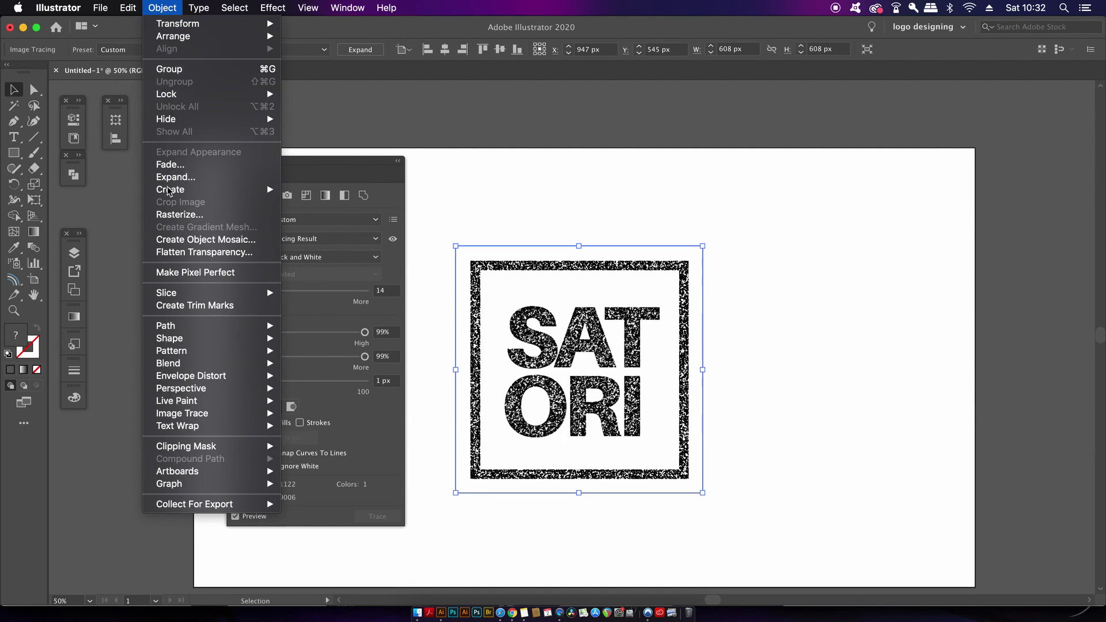
{"action": "mouse_move", "coordinate": [225, 416]}
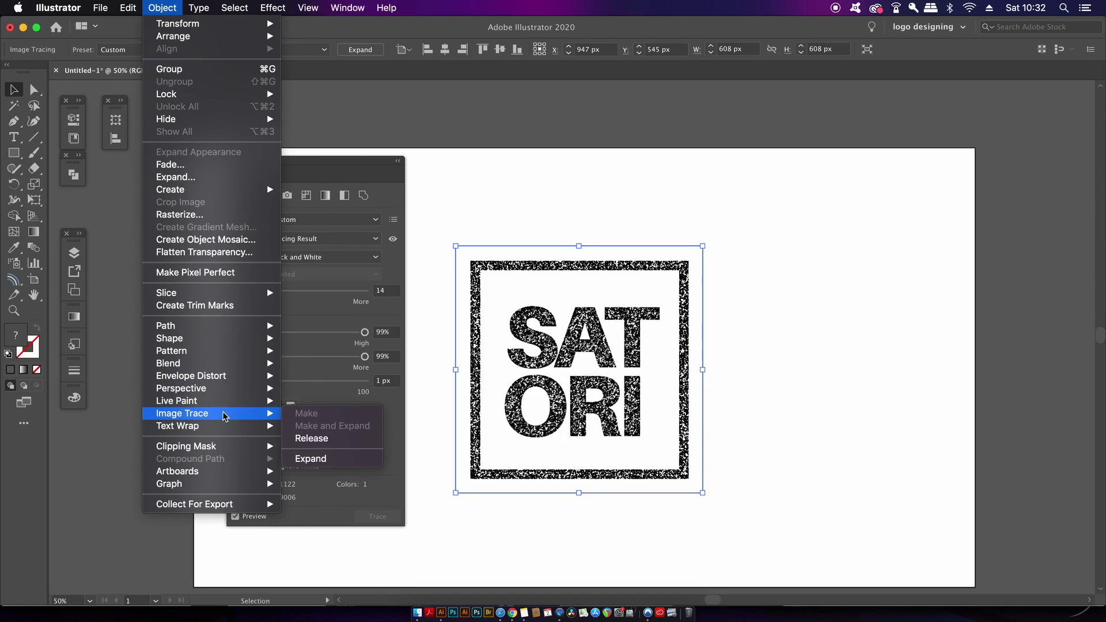
{"action": "left_click", "coordinate": [334, 459]}
{"action": "left_click", "coordinate": [521, 184]}
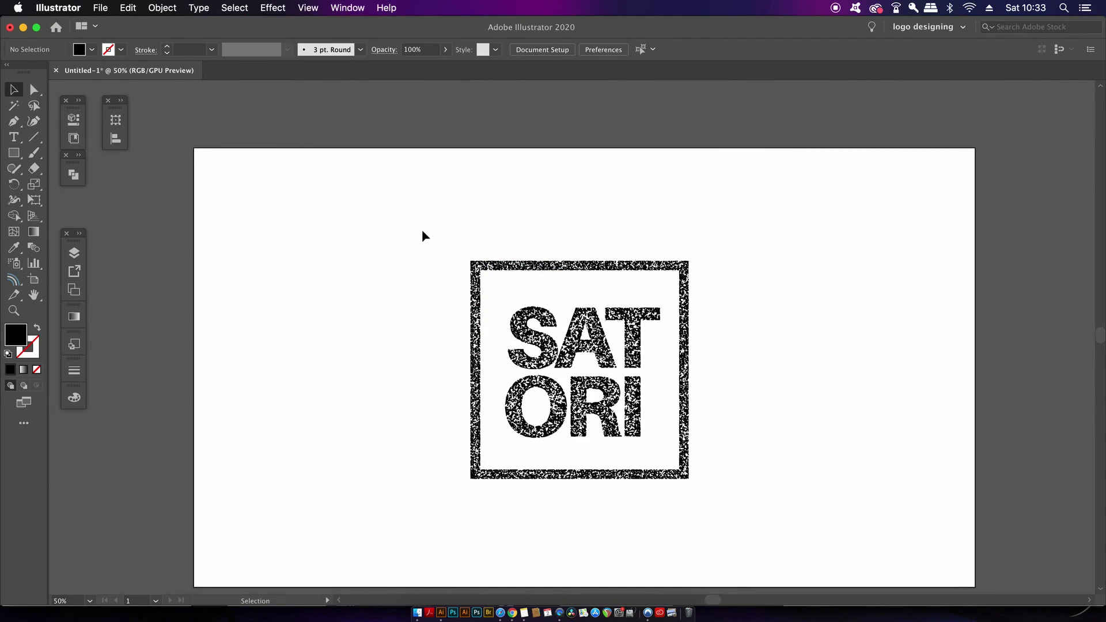
Unite all pieces of the traced SATORI logo into a single shape with Pathfinder.
{"action": "left_click_drag", "start_coordinate": [422, 231], "coordinate": [827, 509]}
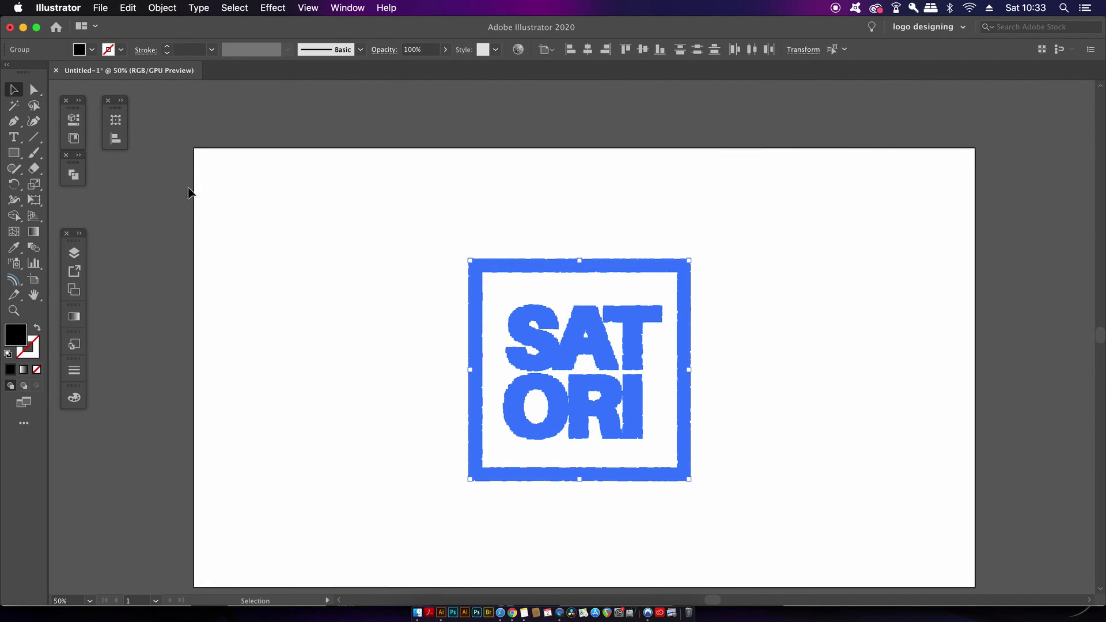
{"action": "left_click", "coordinate": [73, 175]}
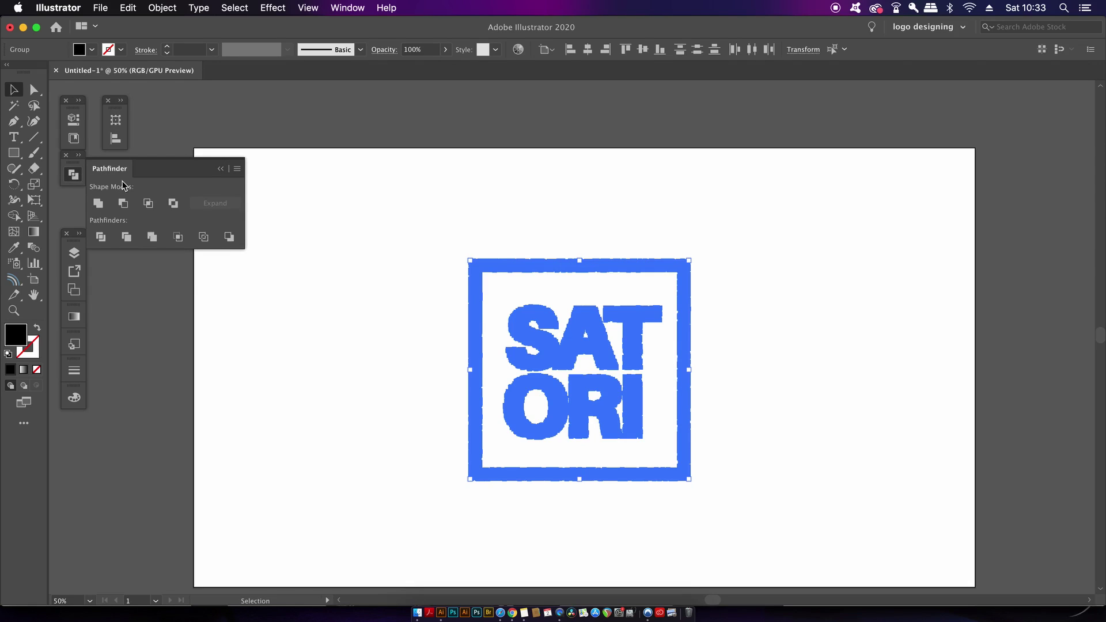
{"action": "left_click", "coordinate": [99, 204]}
{"action": "left_click", "coordinate": [389, 225]}
Try a bright red FF2424 fill for the logo in the Color Picker, then dismiss it.
{"action": "left_click_drag", "start_coordinate": [422, 213], "coordinate": [822, 546]}
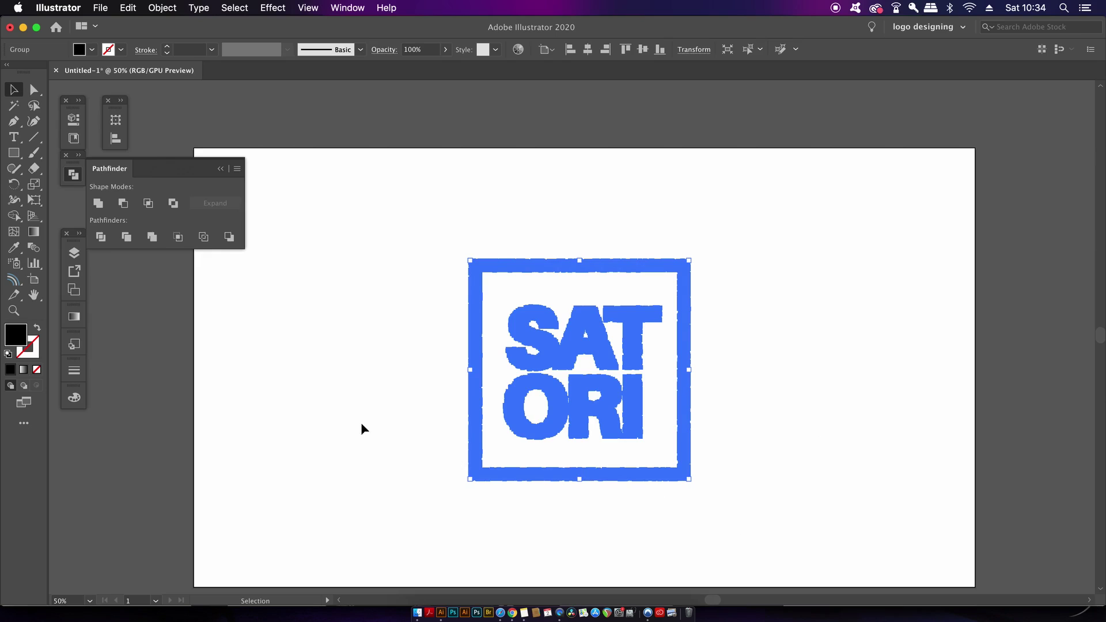
{"action": "double_click", "coordinate": [13, 338]}
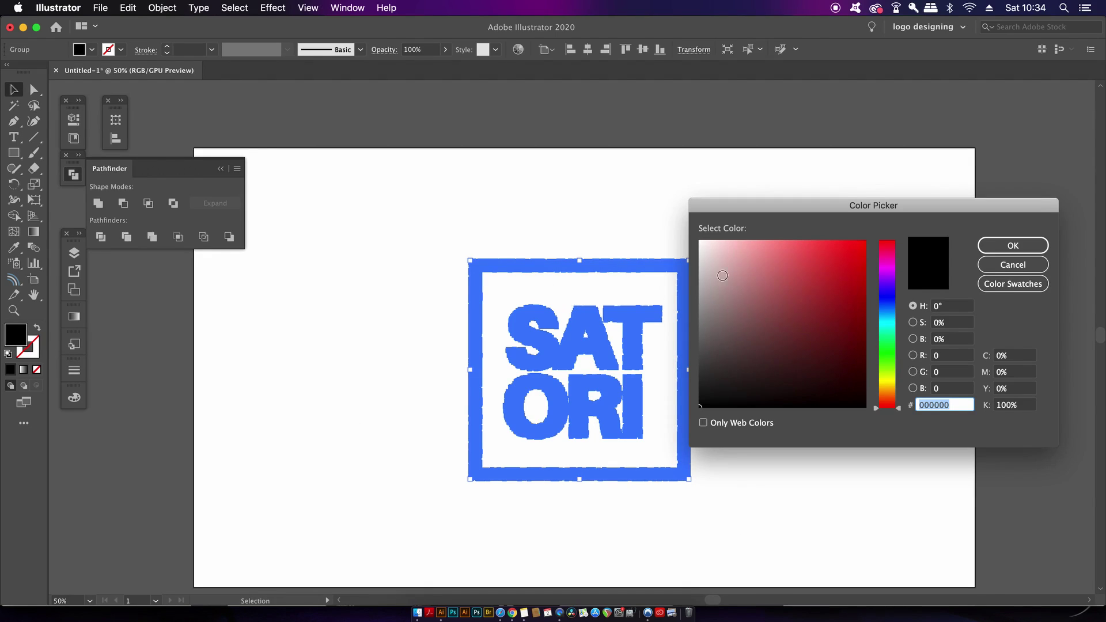
{"action": "left_click_drag", "start_coordinate": [722, 275], "coordinate": [842, 241]}
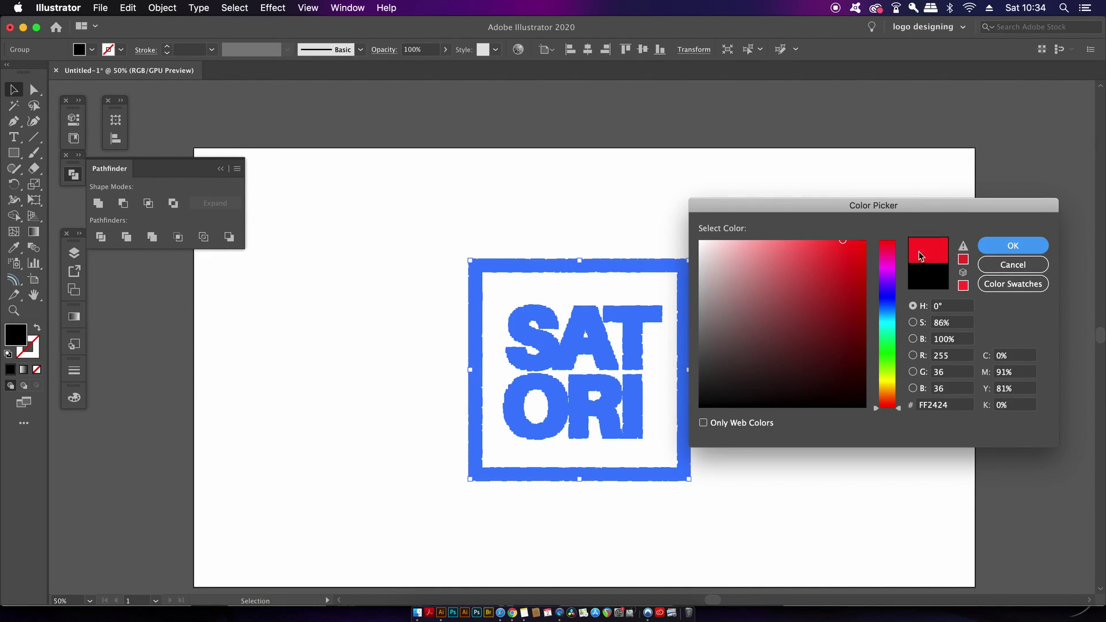
{"action": "key", "text": "Escape"}
{"action": "left_click", "coordinate": [874, 256]}
Reselect the logo and bring up the Color panel's colour-mode options.
{"action": "left_click_drag", "start_coordinate": [455, 226], "coordinate": [688, 453]}
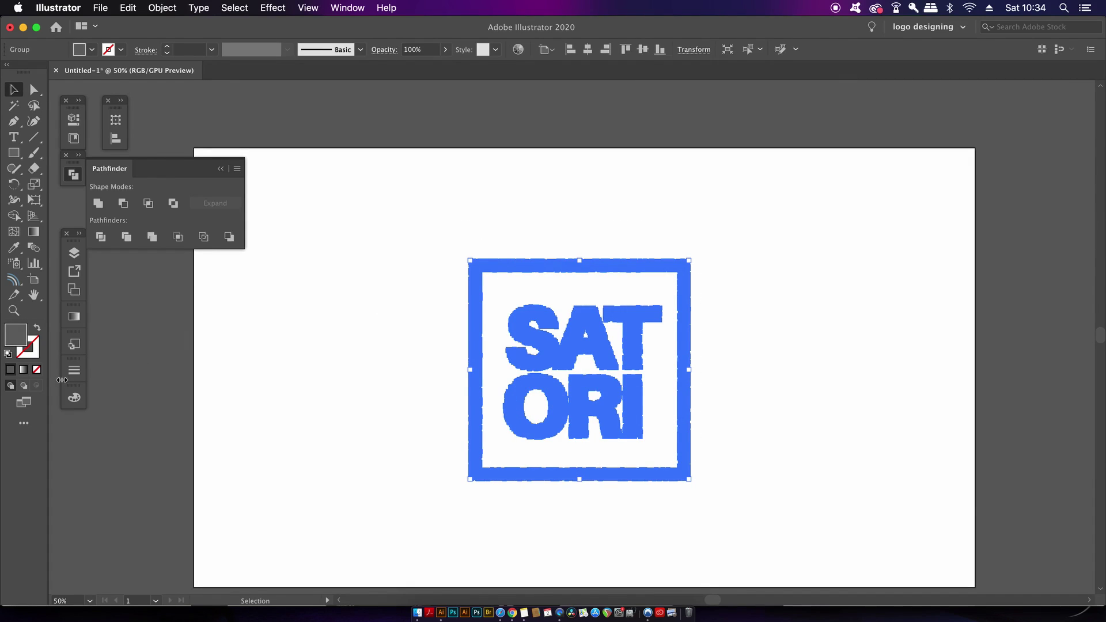
{"action": "left_click", "coordinate": [73, 397]}
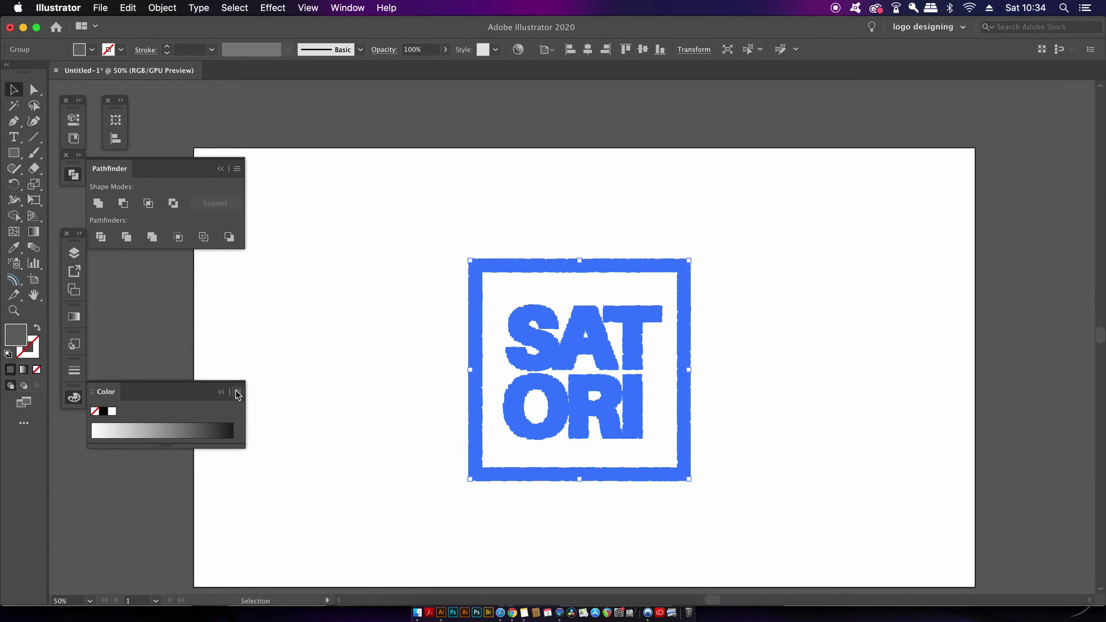
{"action": "left_click", "coordinate": [237, 391]}
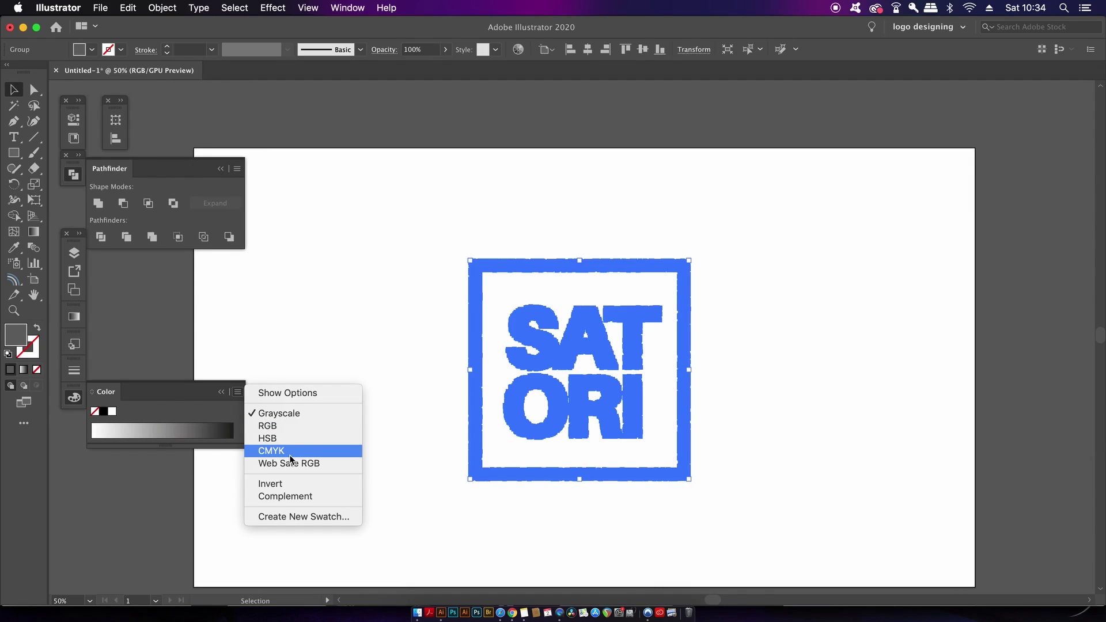